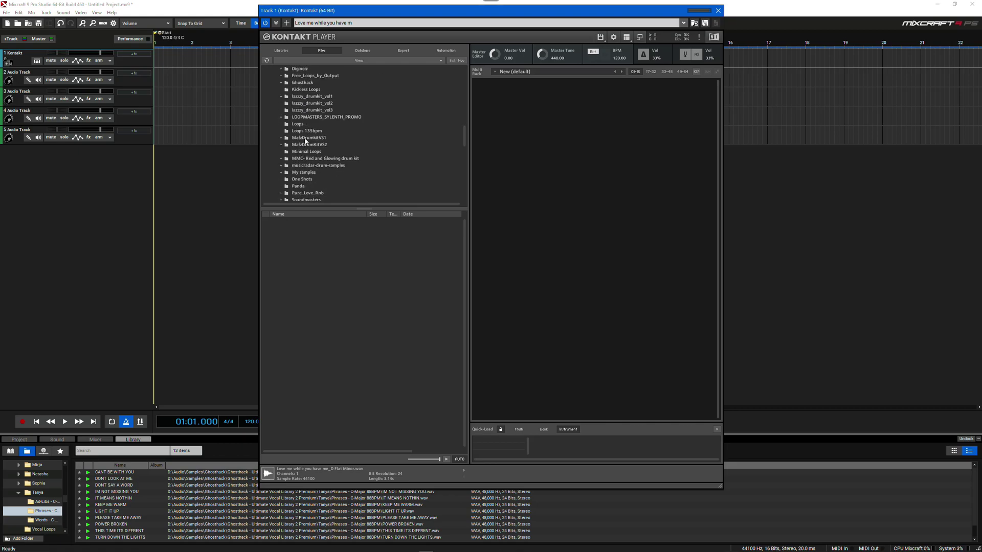
Open the "Phrases - D Flat Minor 140" folder under Ghosthack - Ultimate Vocal Library 2 Premium > Sophia in Kontakt's file browser.
click(282, 82)
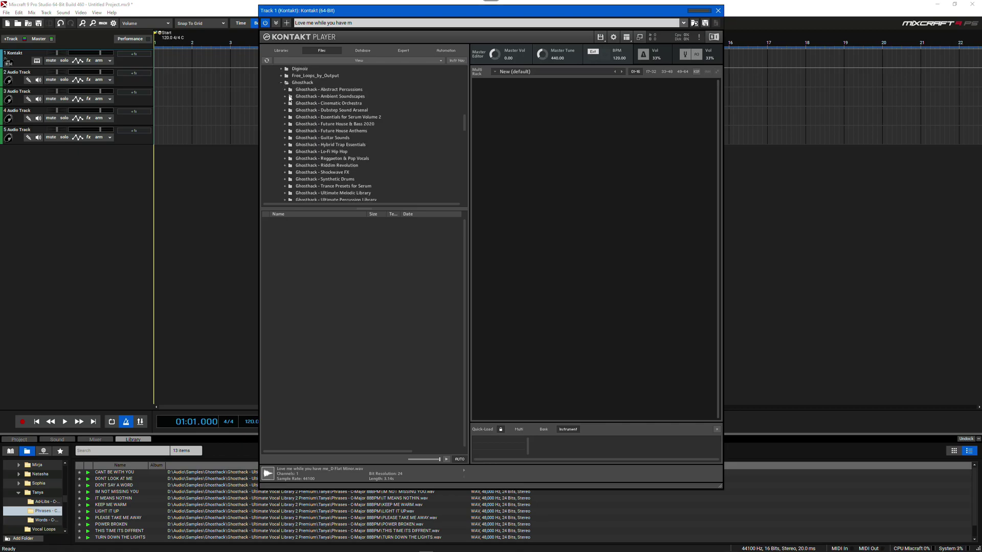
scroll(316, 121, down, 1)
scroll(336, 138, down, 1)
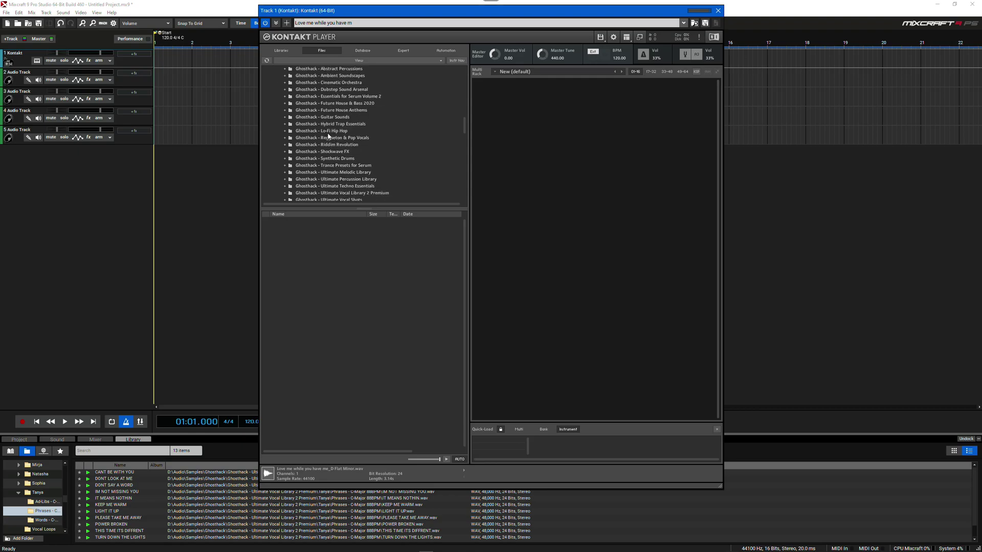
click(285, 193)
scroll(368, 152, down, 3)
scroll(341, 147, down, 4)
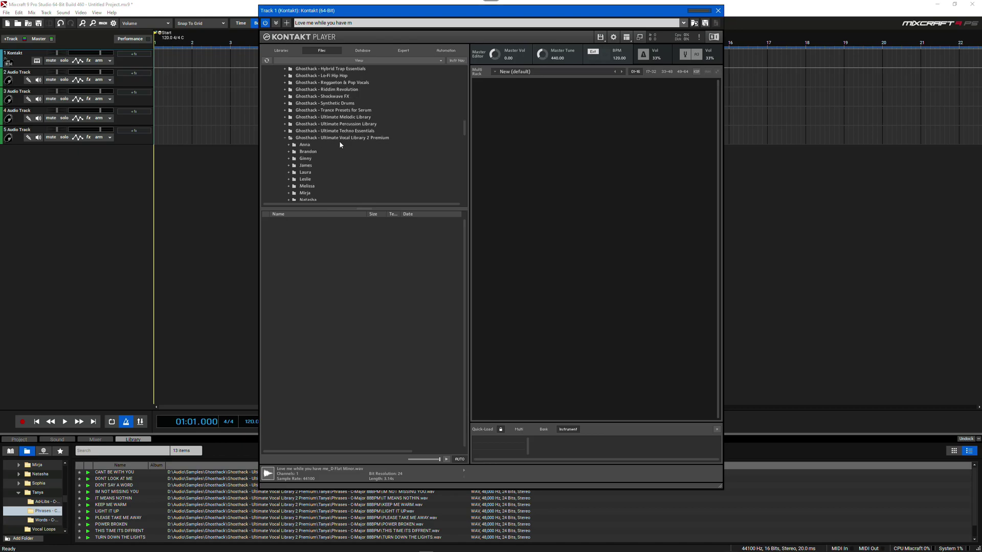
click(289, 172)
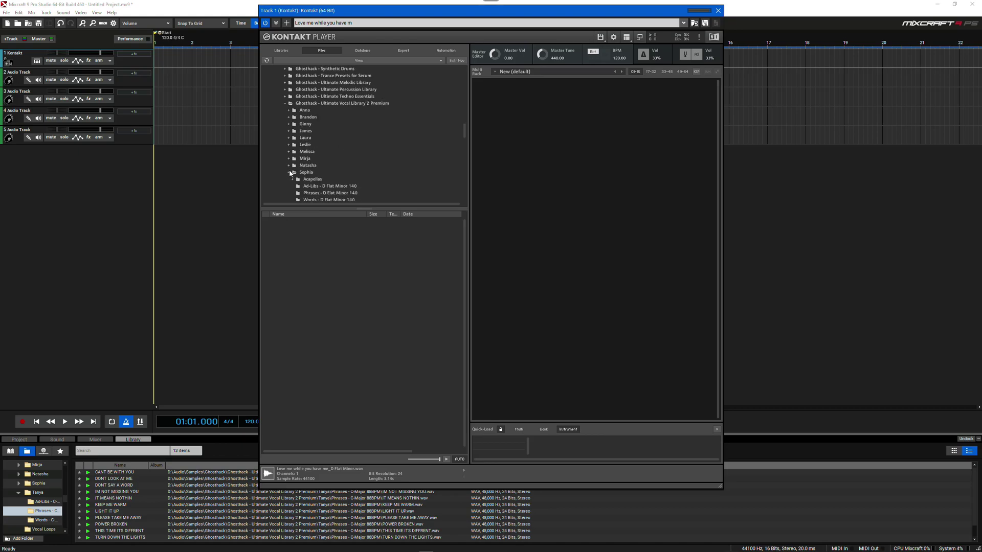
scroll(322, 151, down, 2)
click(309, 165)
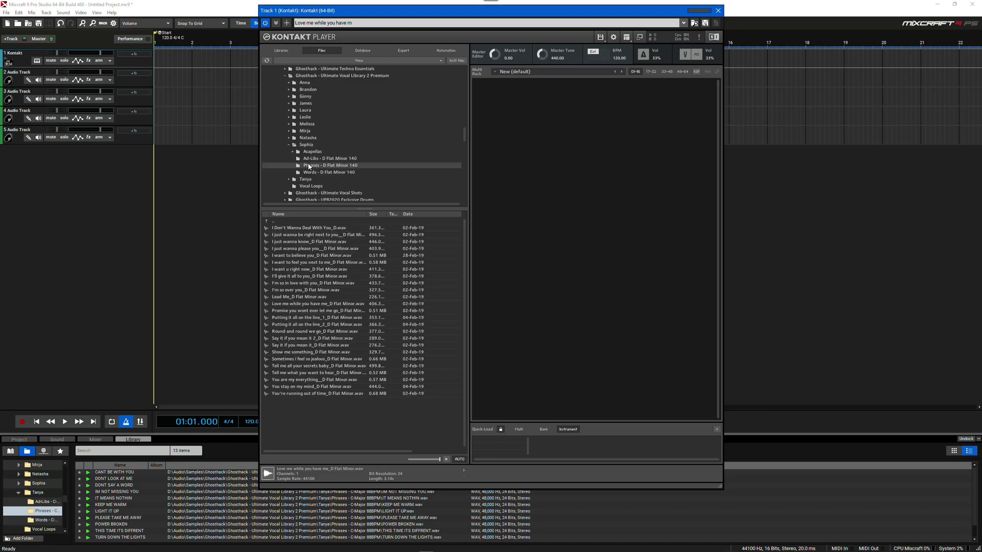
Audition the phrases "I'm so in love with you", "Love me while you have me" and "Putting it all on the line_2".
click(283, 286)
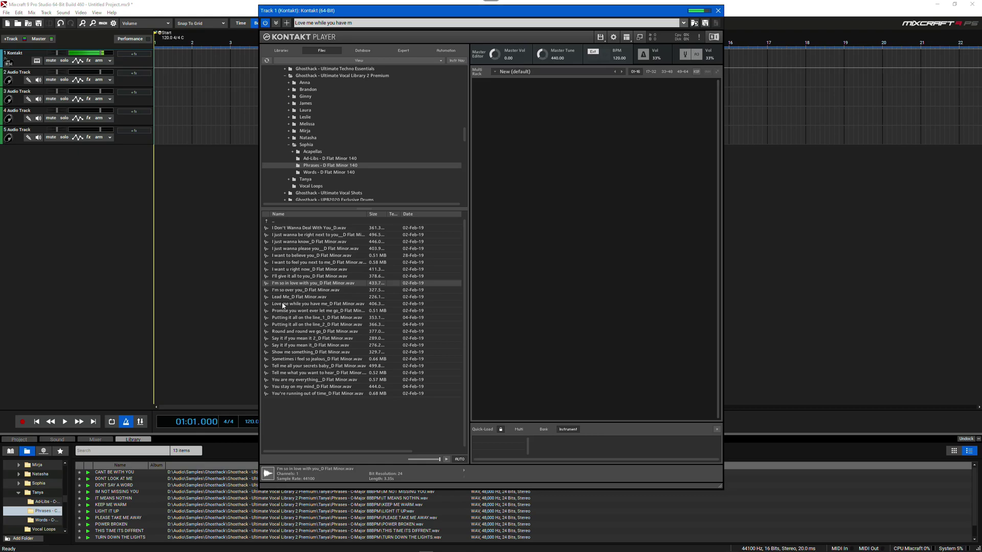
click(283, 304)
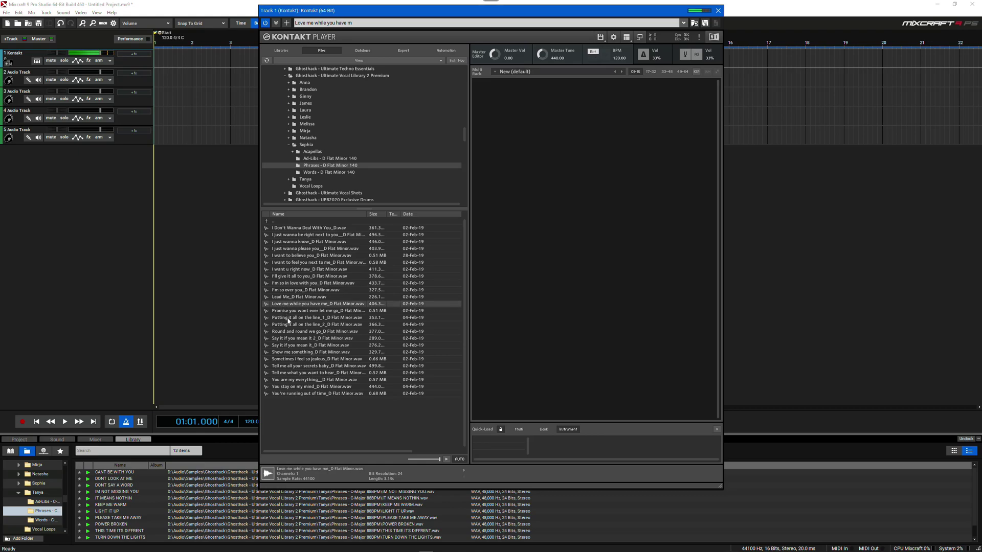
click(290, 325)
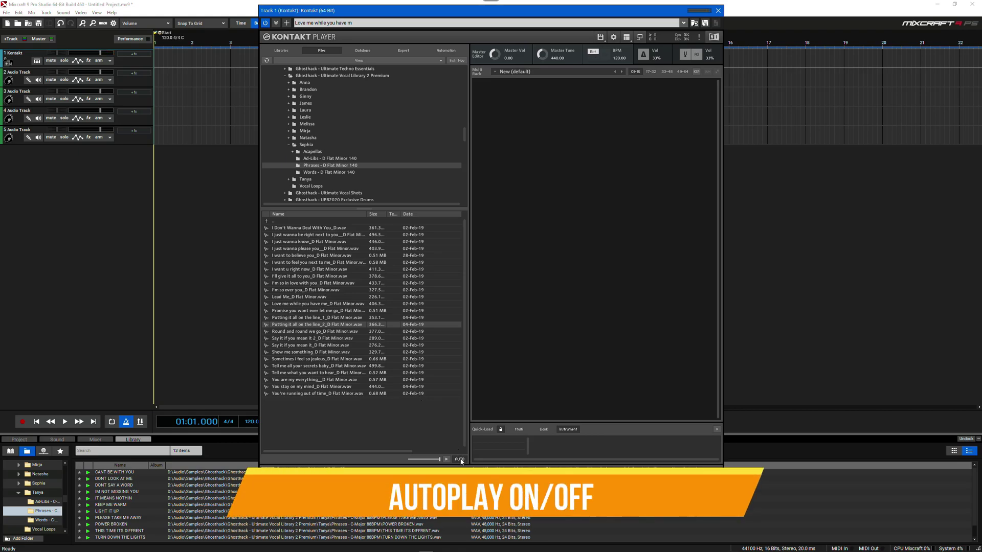
Turn off autoplay in the file browser and manually play "Say it if you mean it" and "Tell me all your secrets baby".
click(460, 459)
click(286, 331)
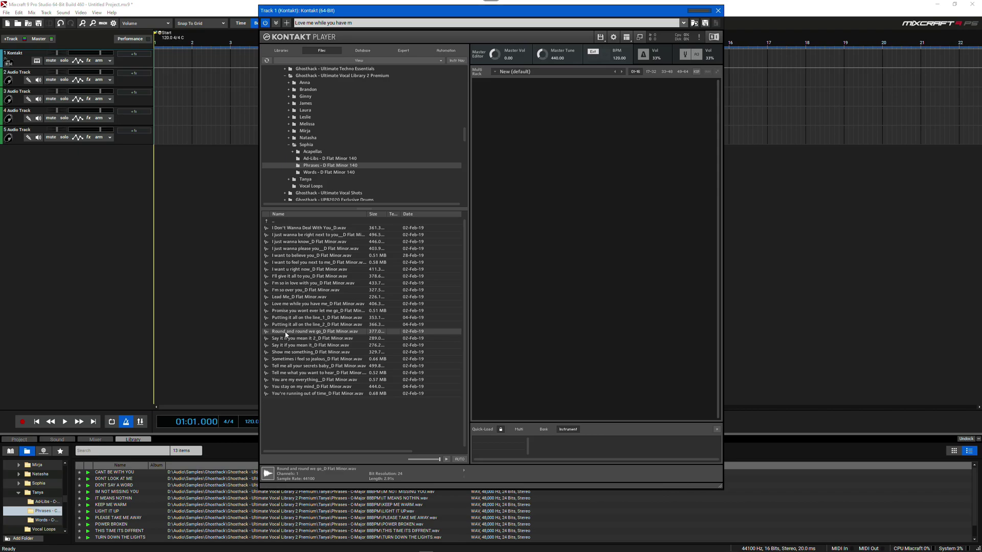
click(294, 346)
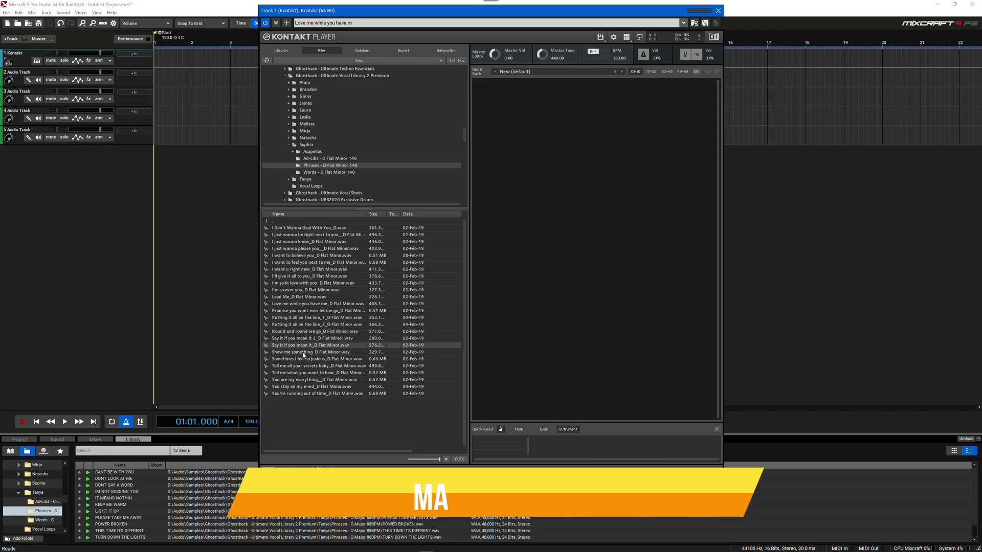
click(446, 459)
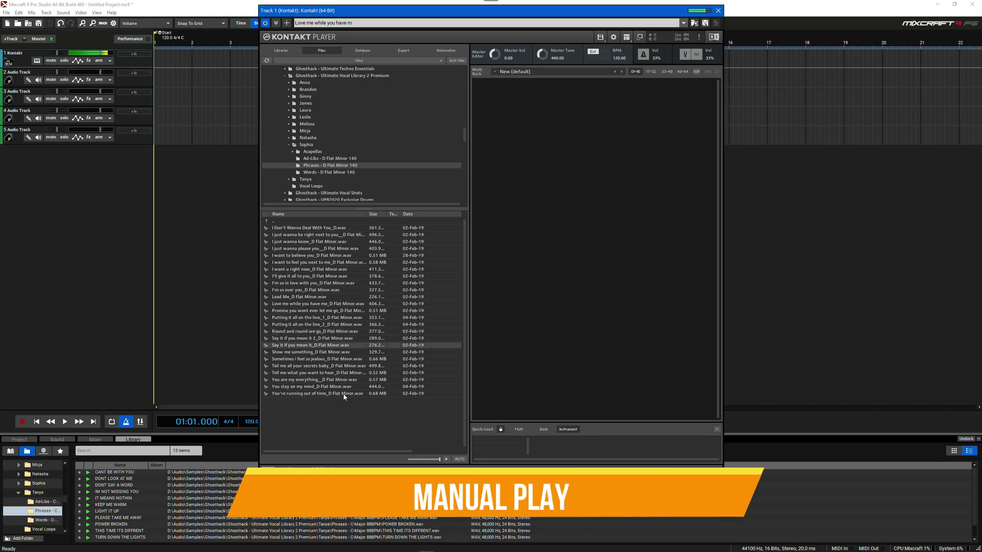
click(309, 366)
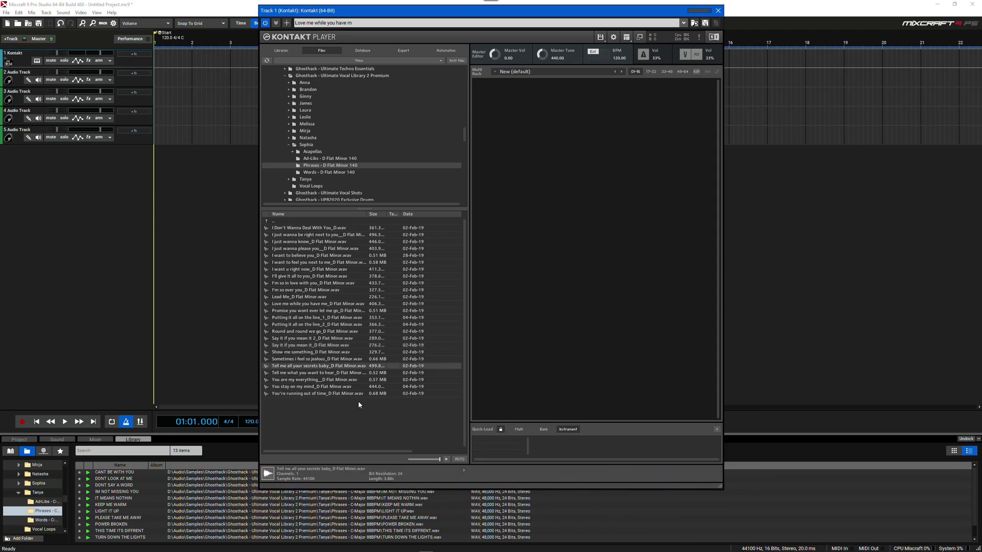
click(446, 459)
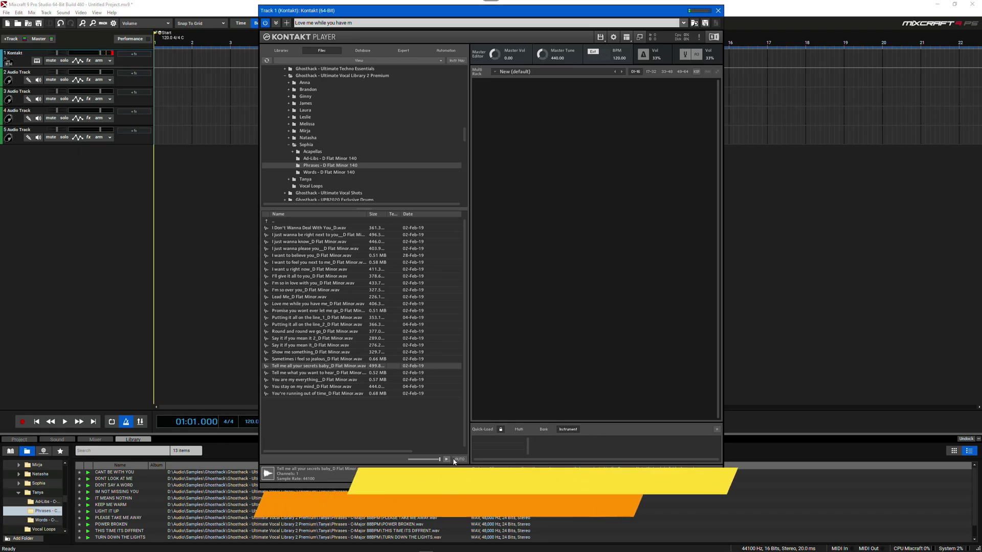
Turn autoplay back on and audition "Love me while you have me" and "Lead Me".
click(459, 460)
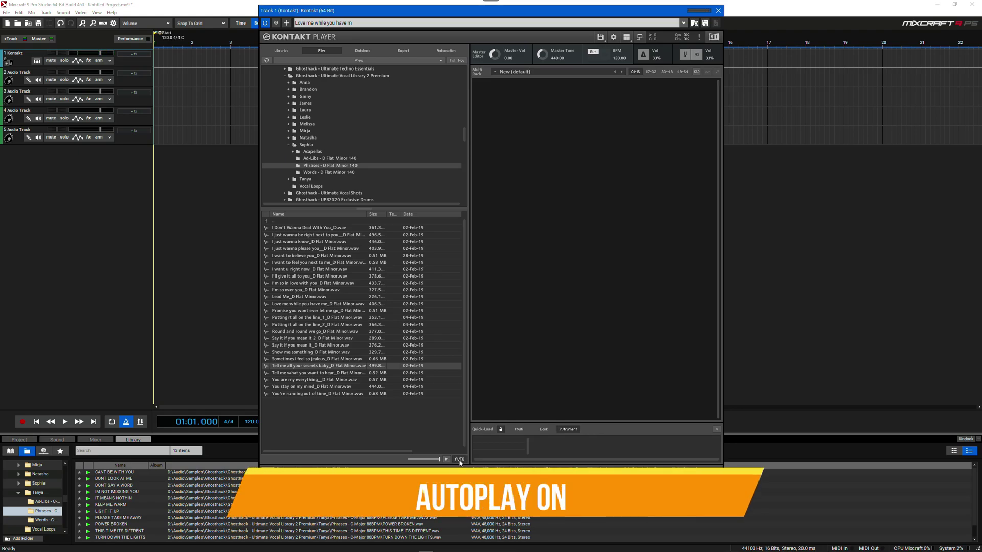
click(285, 305)
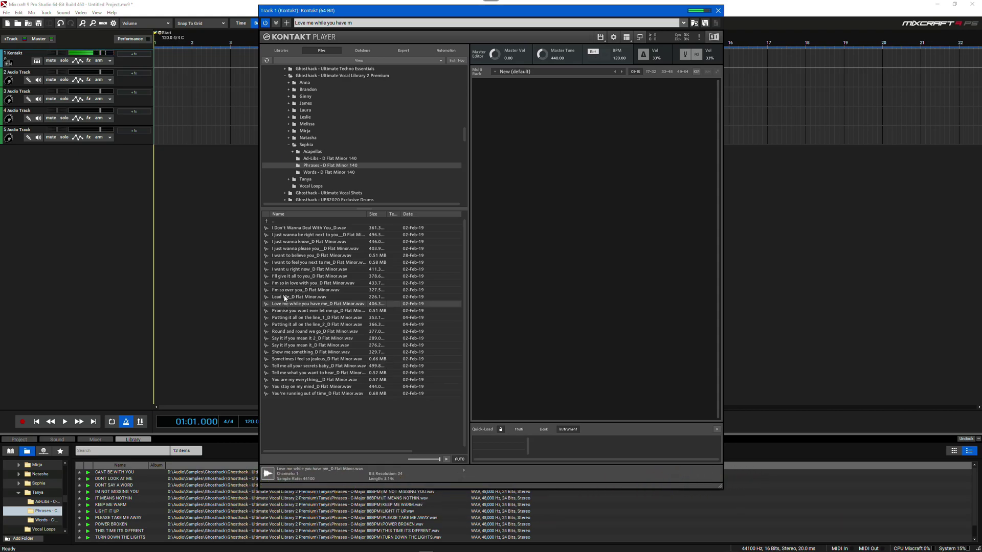
click(285, 298)
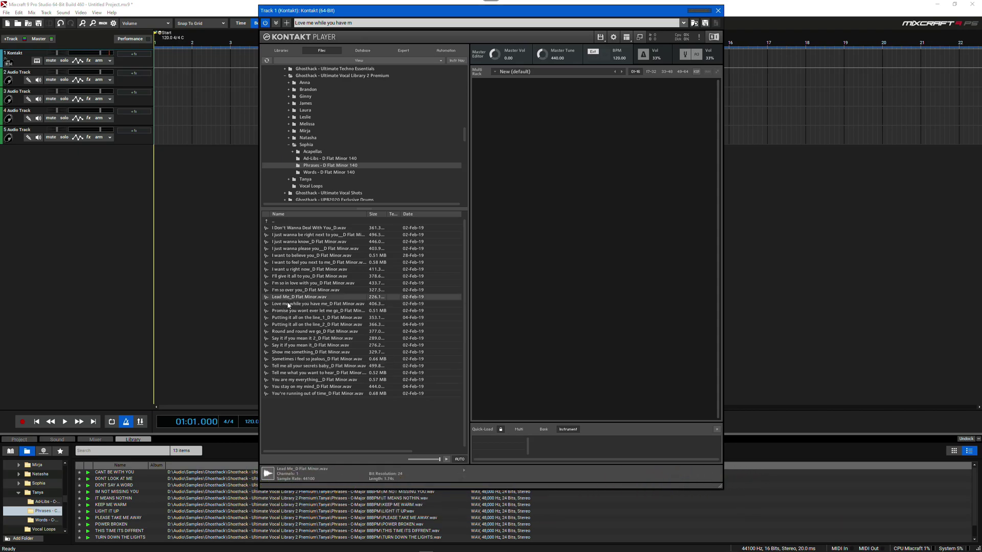
click(288, 305)
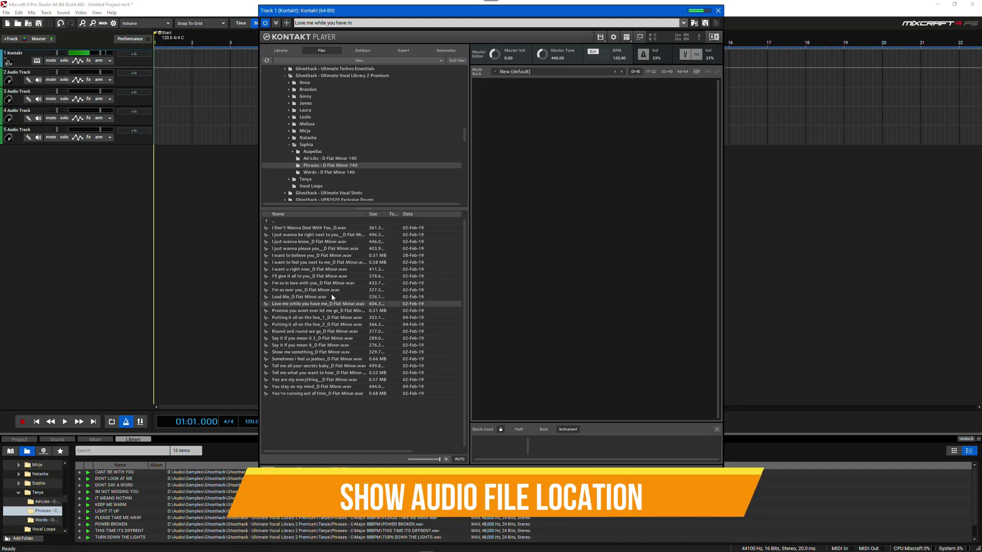
Show the folder containing "Love me while you have me_D Flat Minor.wav" in File Explorer, and close that window.
right_click(309, 304)
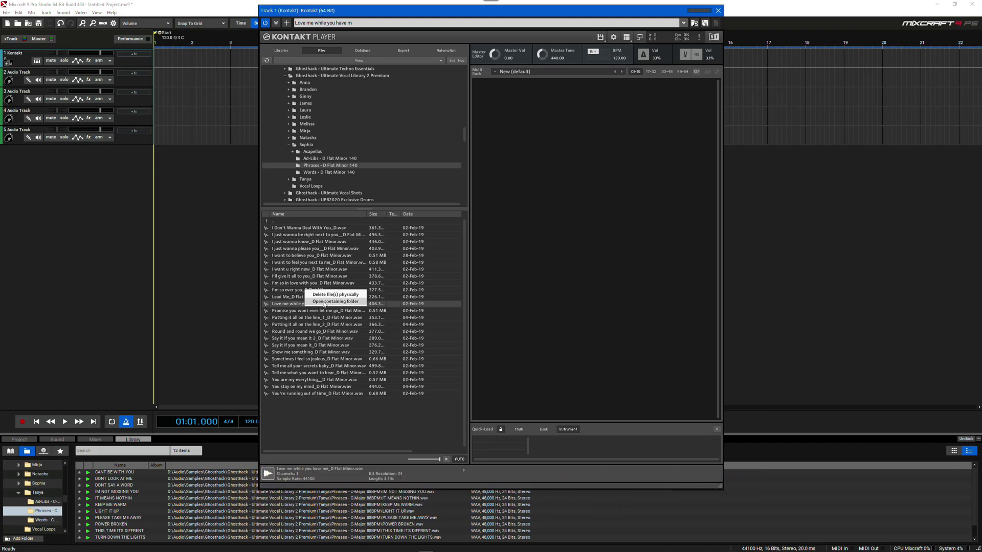
click(323, 302)
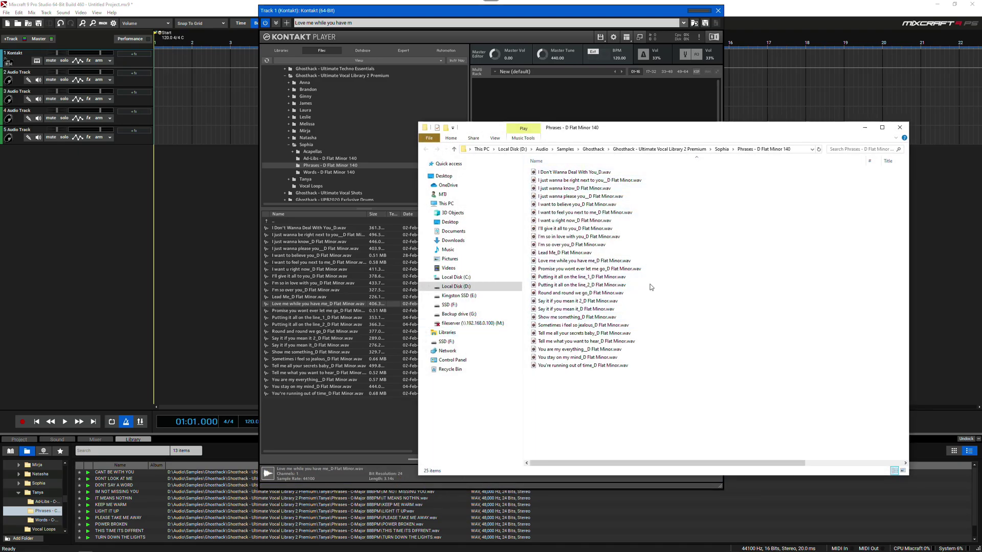
click(898, 128)
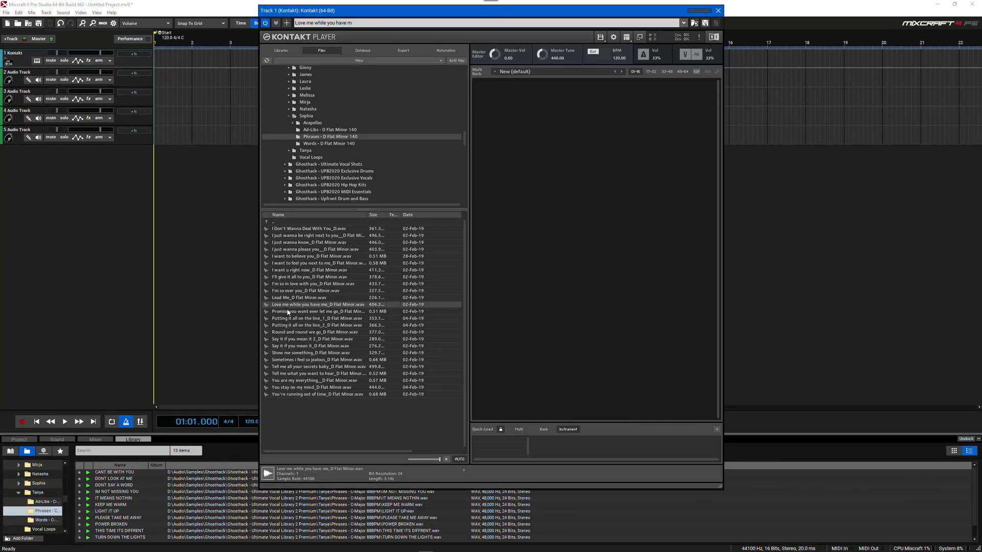
Load "Love me while you have me_D Flat Minor.wav" into the rack as an instrument and remove it again.
click(288, 313)
click(288, 306)
double_click(302, 305)
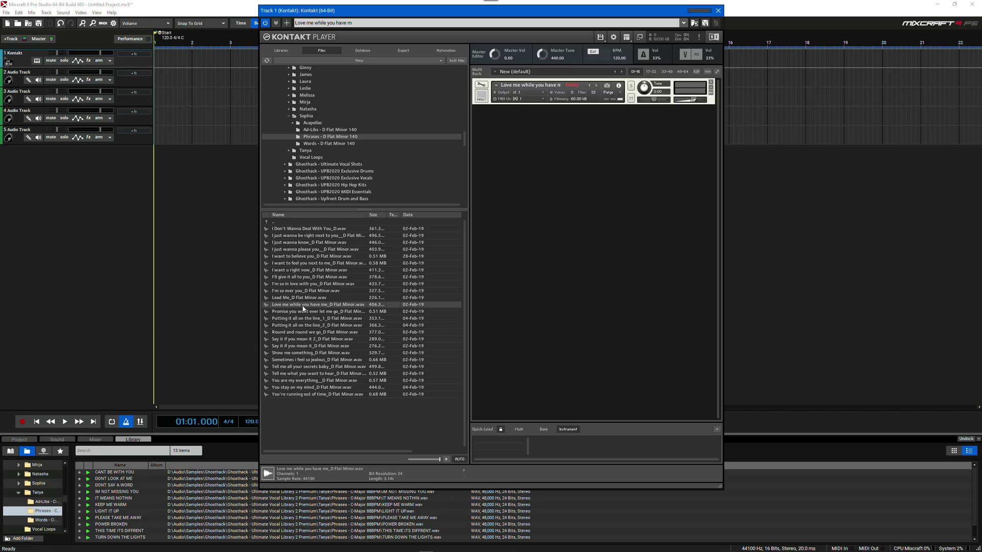
click(711, 82)
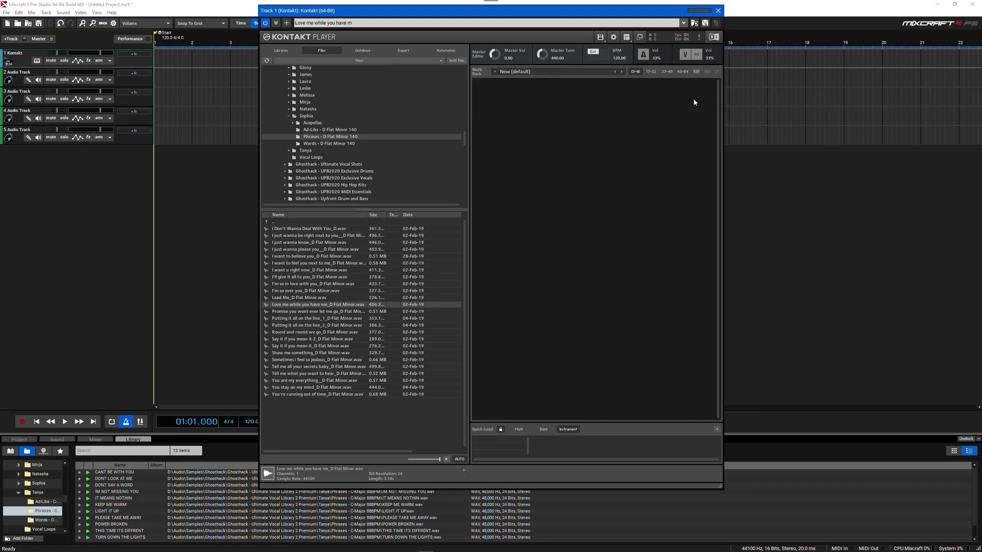
Load "Love me while you have me", "Promise you wont ever let me go" and "Putting it all on the line_1" as instruments, and remove the last two.
double_click(314, 305)
double_click(311, 312)
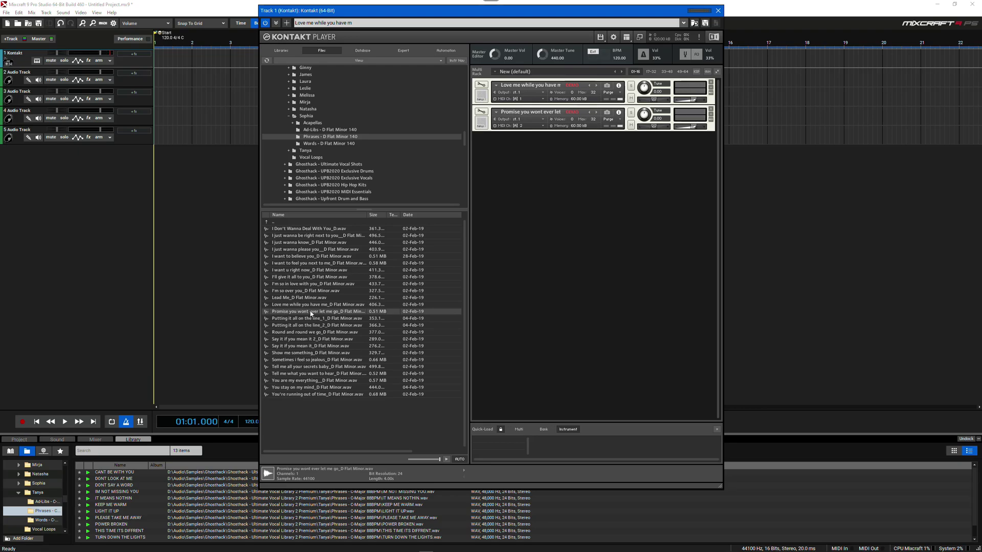
double_click(311, 318)
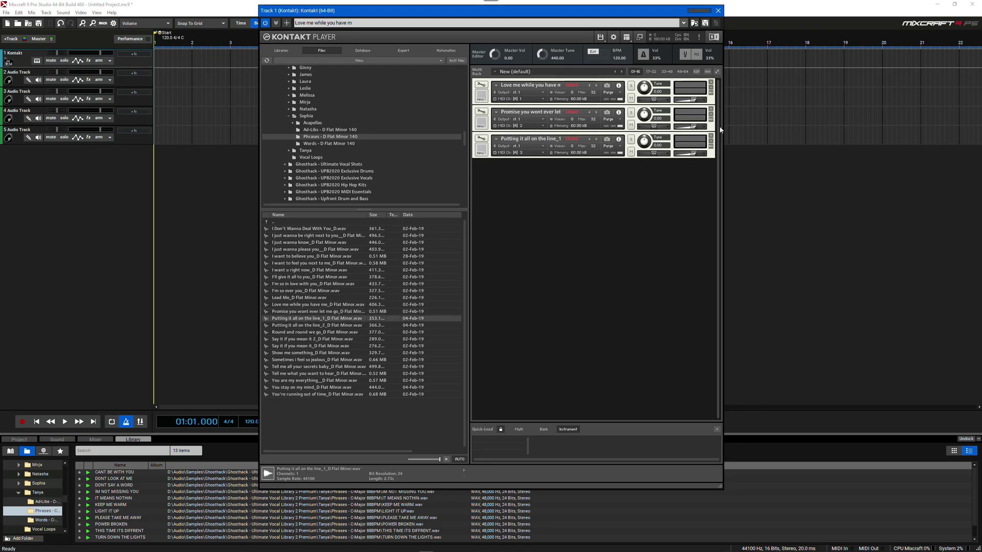
click(711, 135)
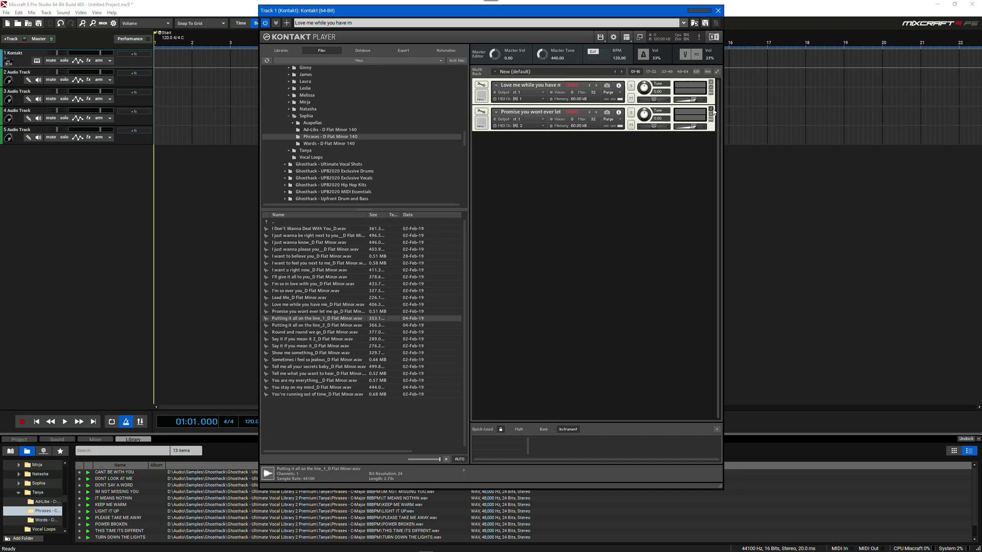
click(711, 109)
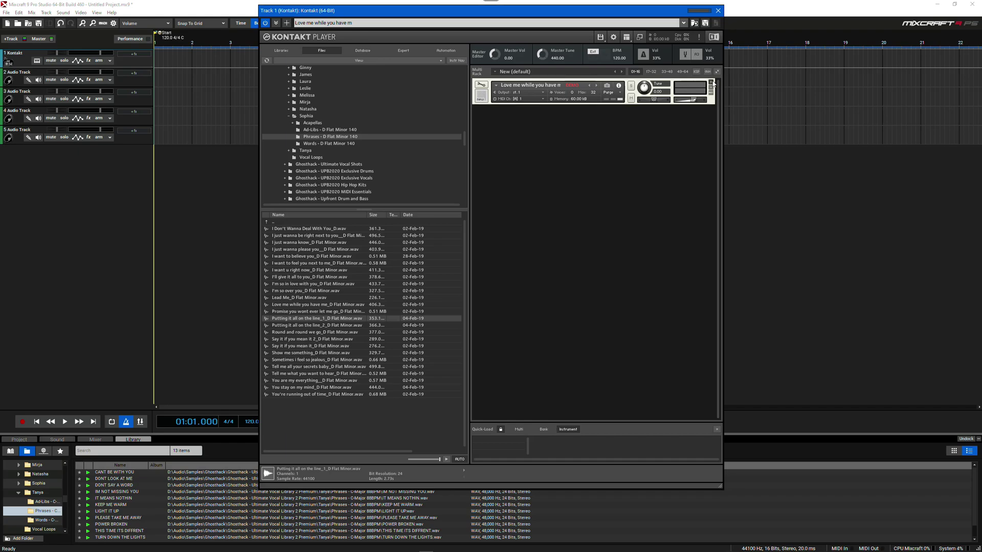
View the "Love me while you have me" instrument in edit mode, return to the rack and remove the instrument.
click(483, 86)
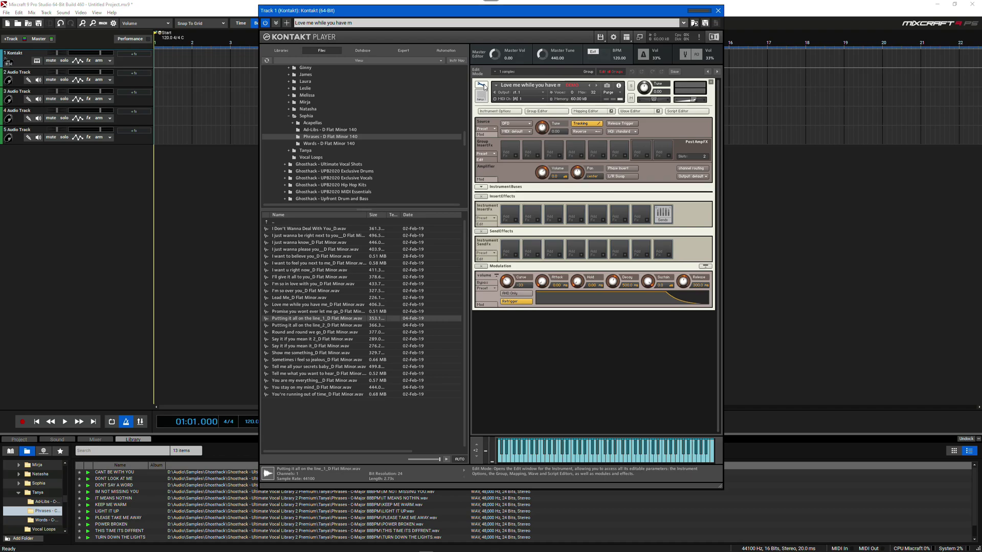
click(484, 86)
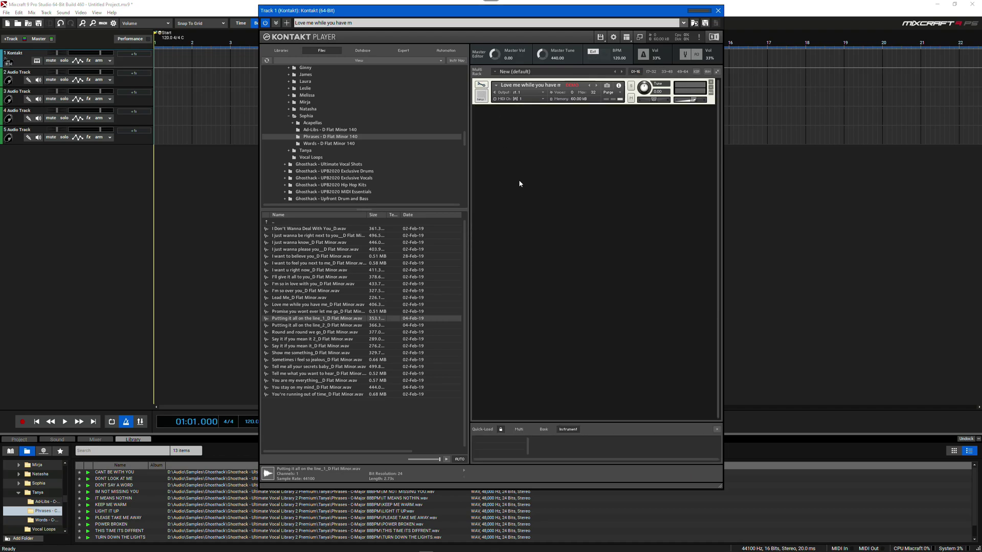
click(711, 81)
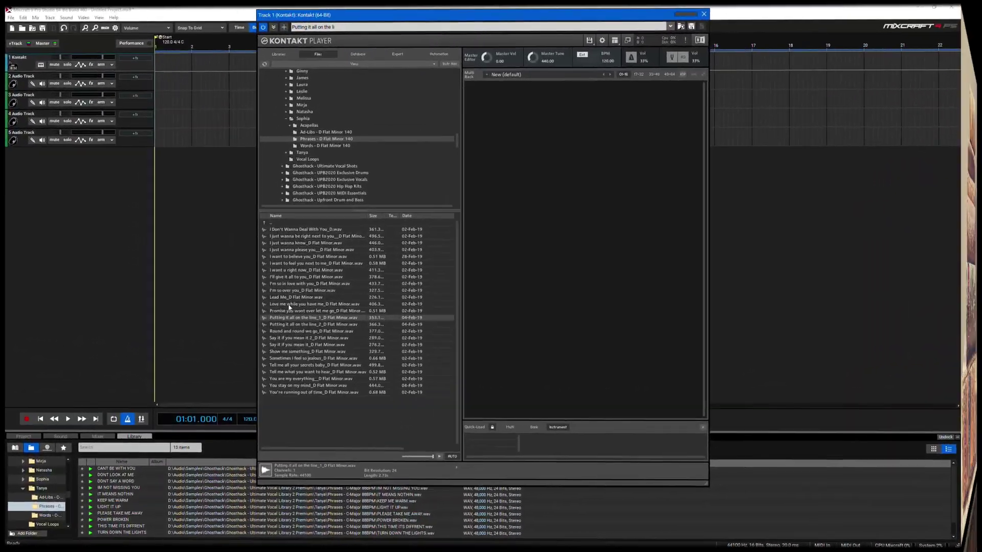
Load "Love me while you have me_D Flat Minor.wav" as an instrument and show its Mapping Editor.
click(289, 304)
double_click(292, 304)
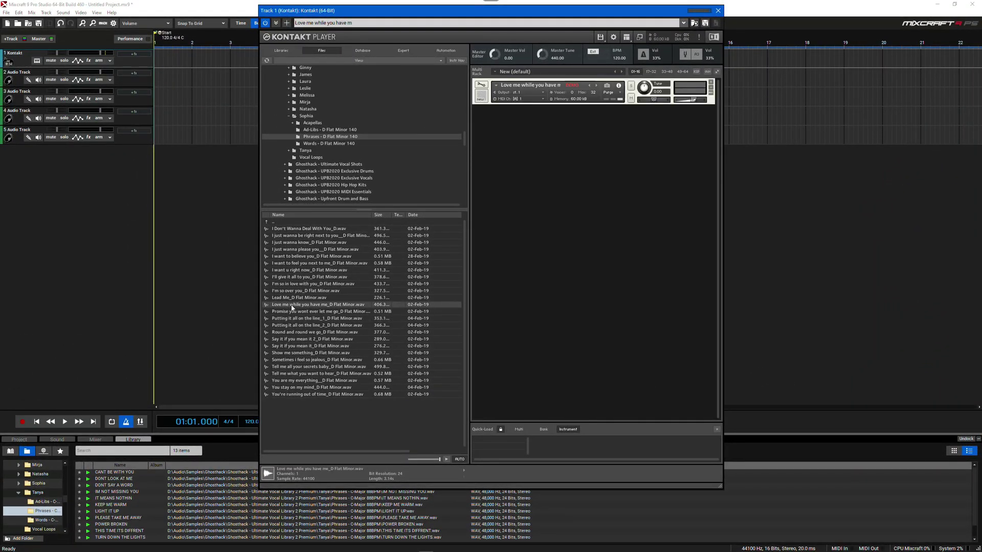
click(481, 86)
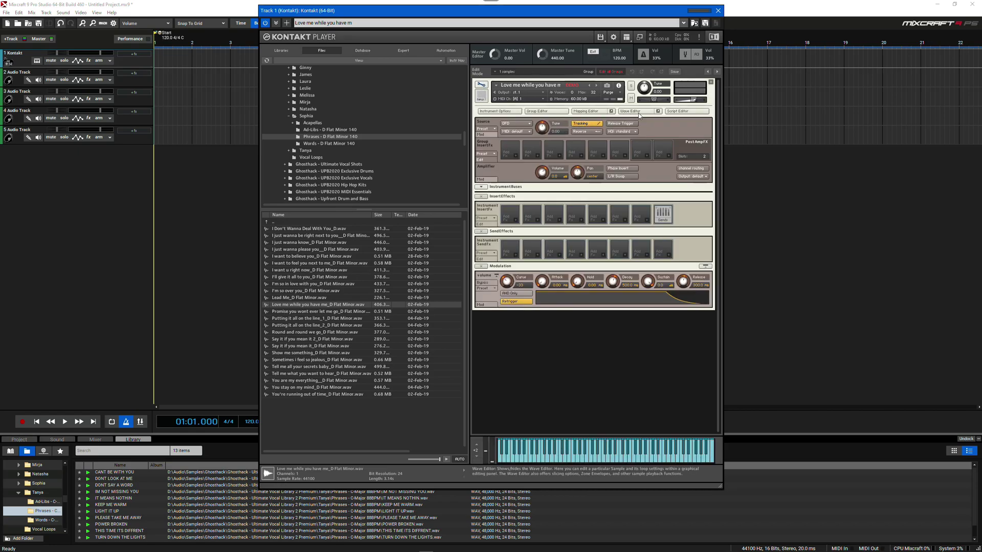
click(594, 113)
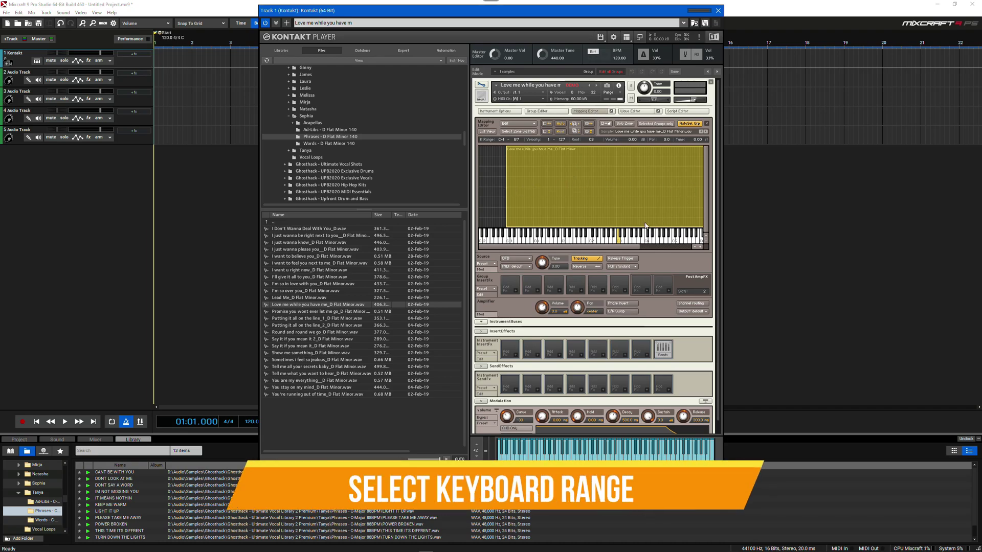
Narrow the sample's key zone from both sides to about F2 to G3, testing it on the on-screen keyboard.
drag(631, 248, 678, 249)
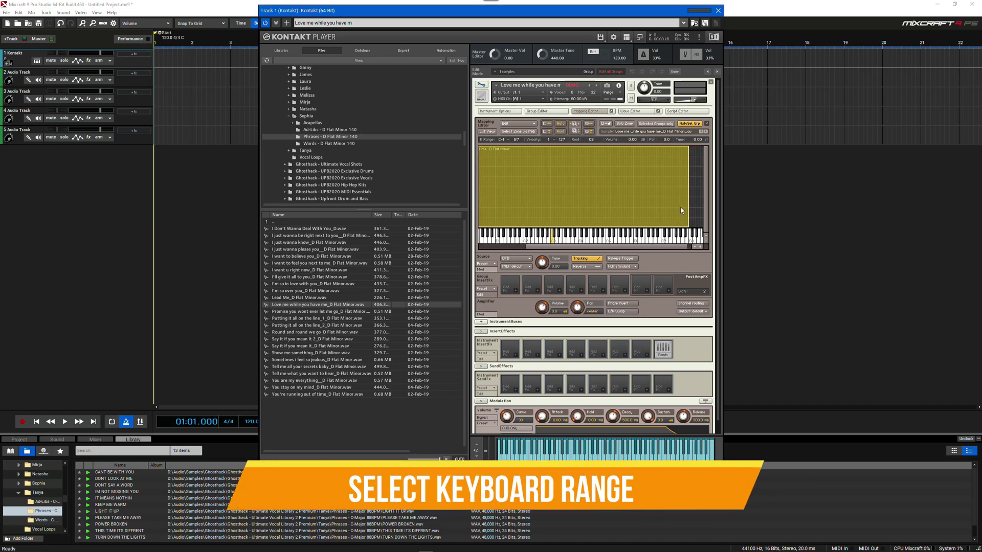
drag(689, 202, 538, 250)
drag(505, 196, 590, 199)
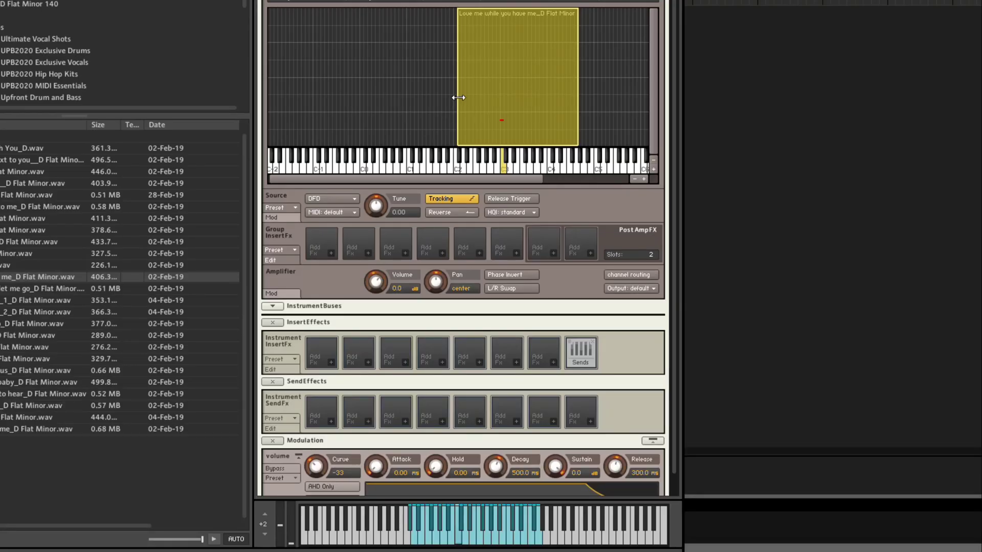
click(458, 535)
click(458, 543)
drag(457, 94, 477, 94)
drag(577, 99, 531, 98)
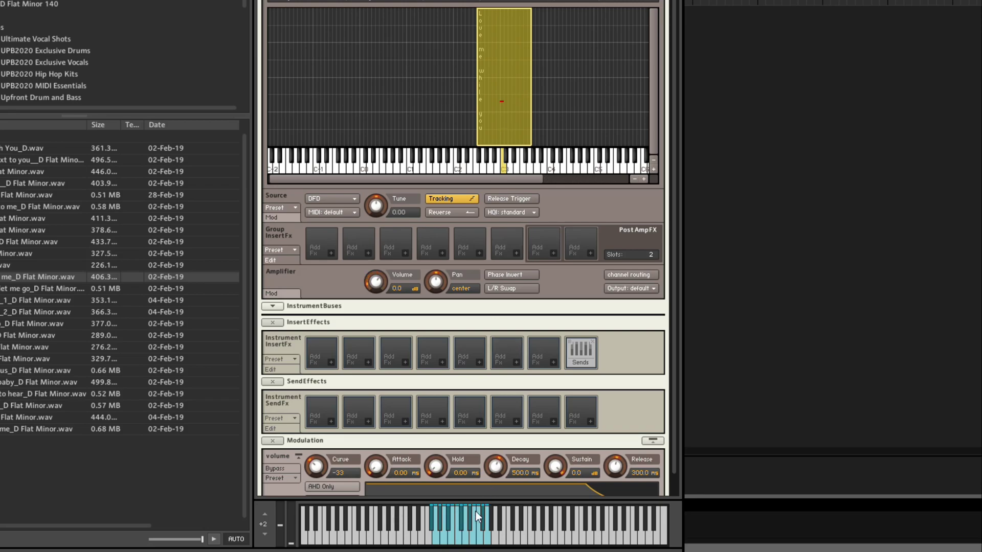
Play notes inside and just below the sample's key zone on the on-screen keyboard to test its mapped range.
click(457, 545)
click(428, 542)
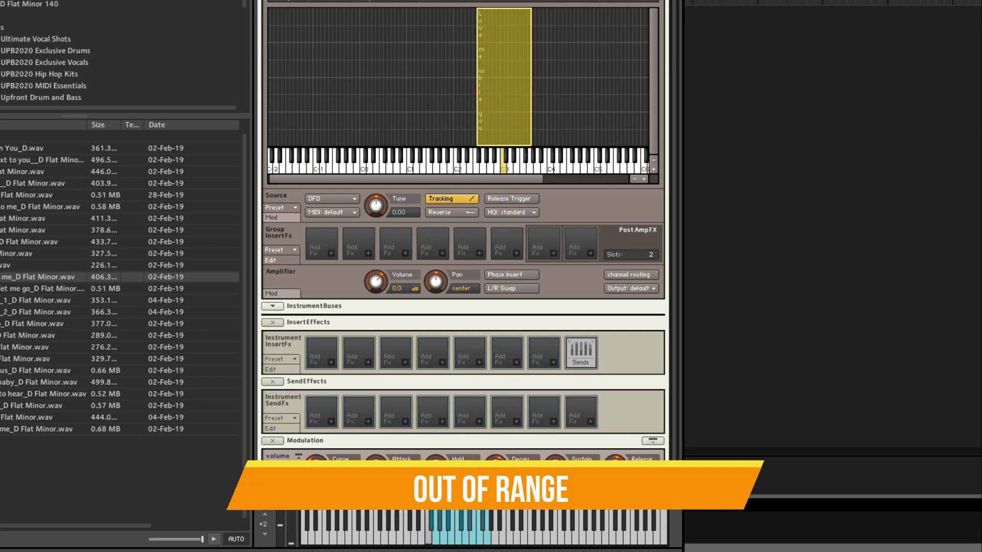
click(429, 543)
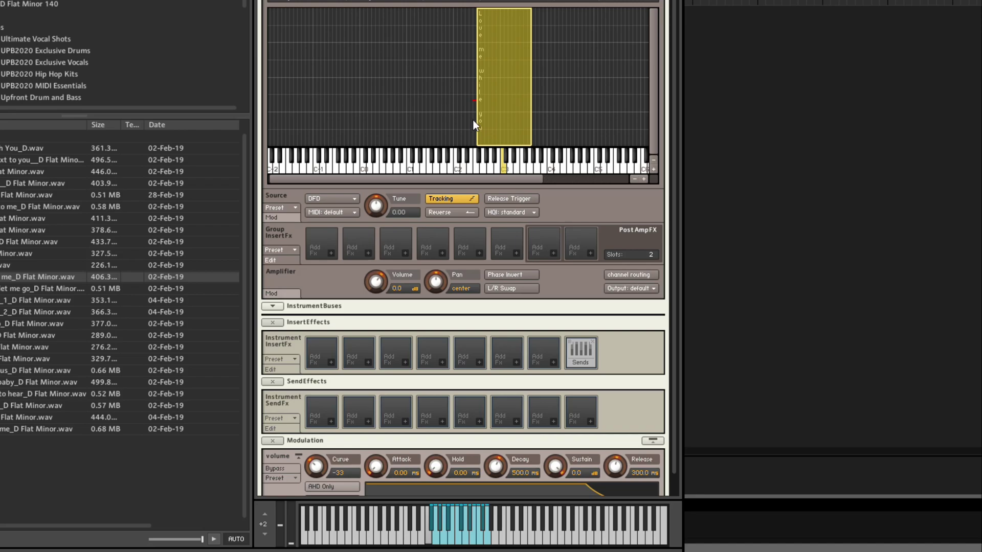
drag(473, 118, 485, 120)
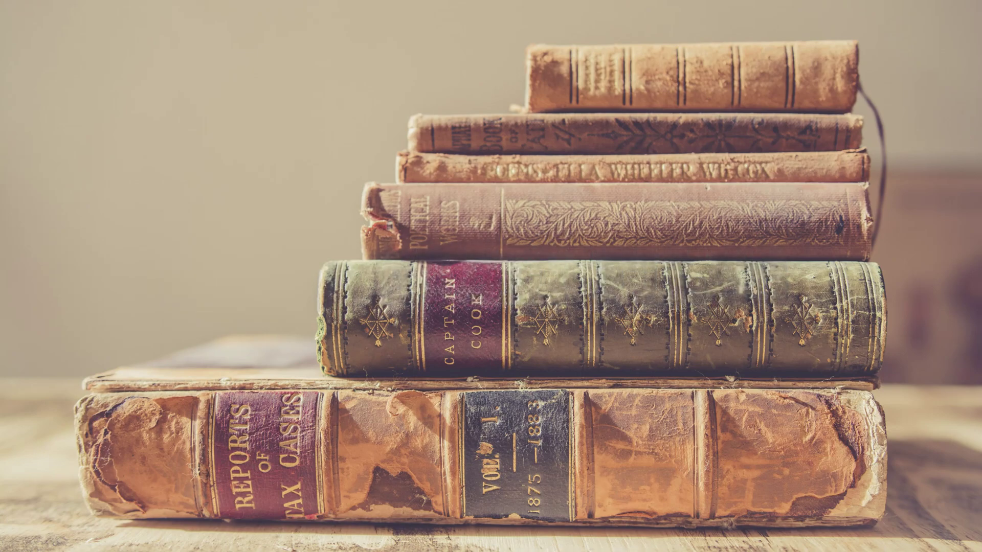
Load the four phrases from "I Don't Wanna Deal With You" to "I just wanna please you" as one instrument and show its Mapping Editor in List View.
drag(284, 234, 285, 250)
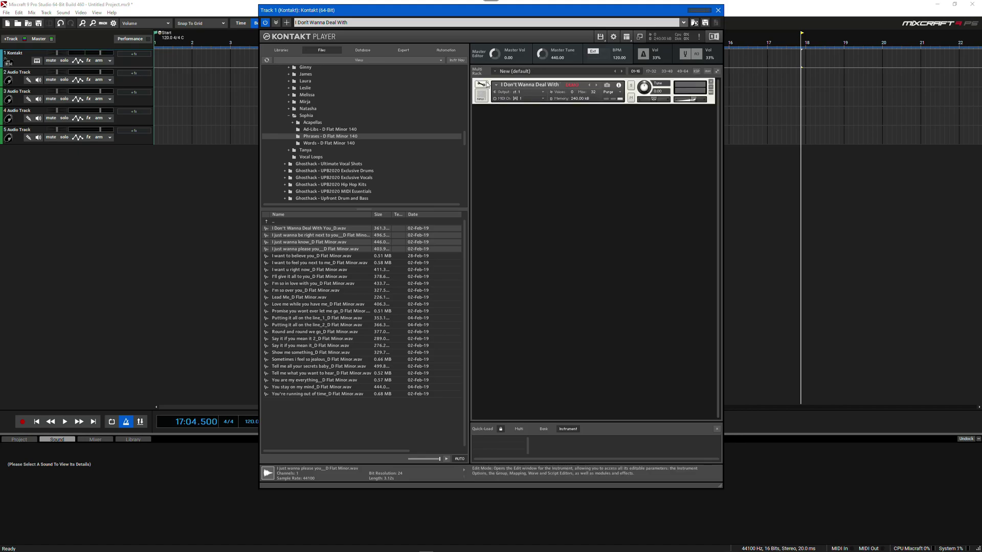
click(481, 85)
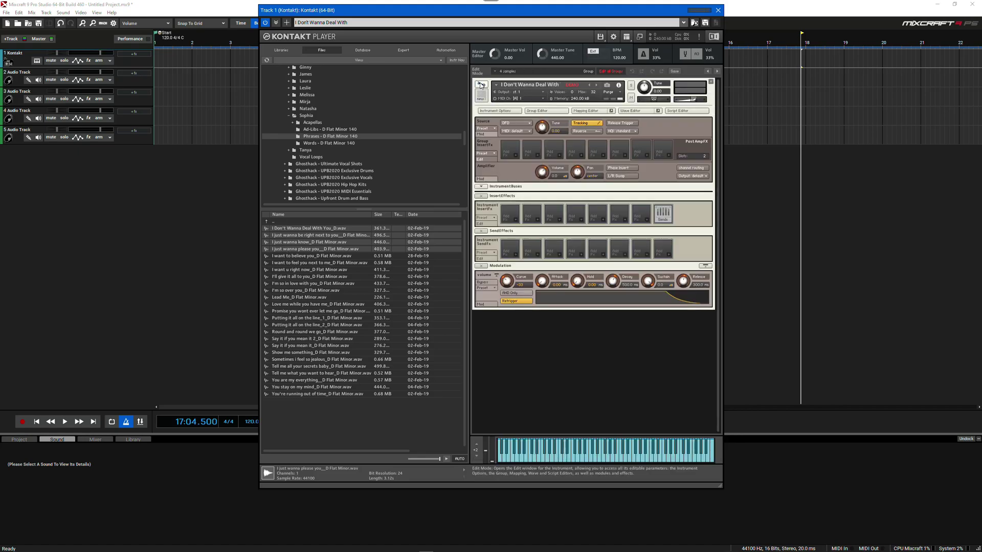
click(588, 111)
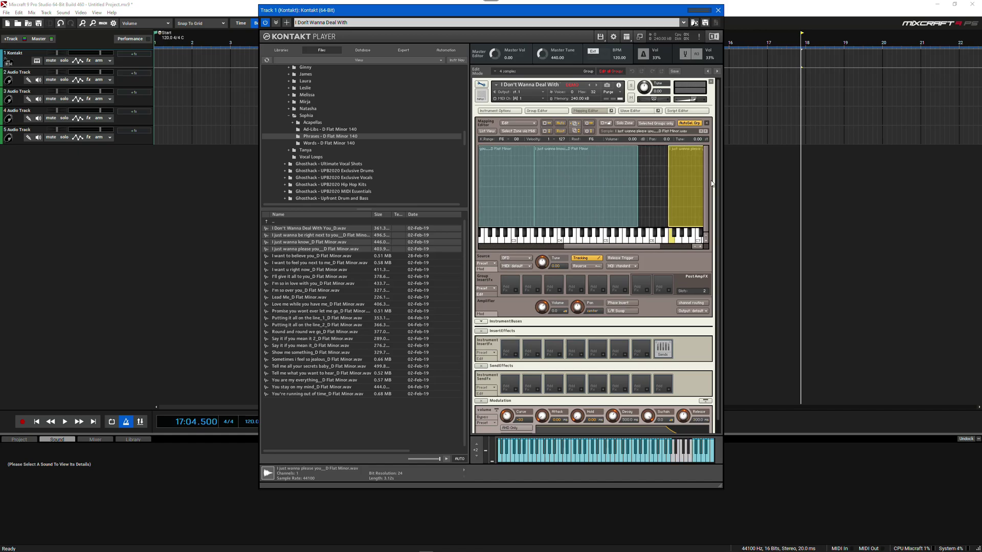
click(695, 246)
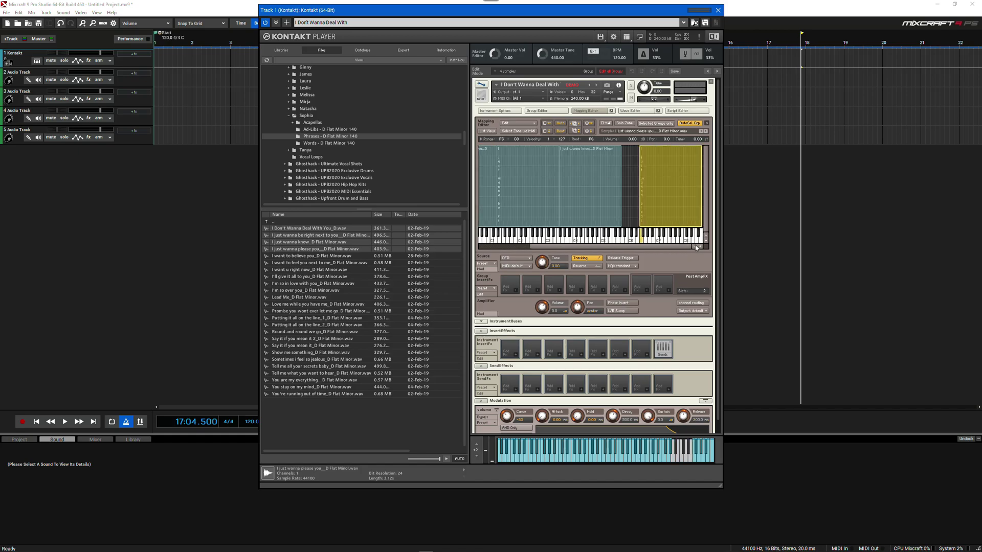
click(695, 246)
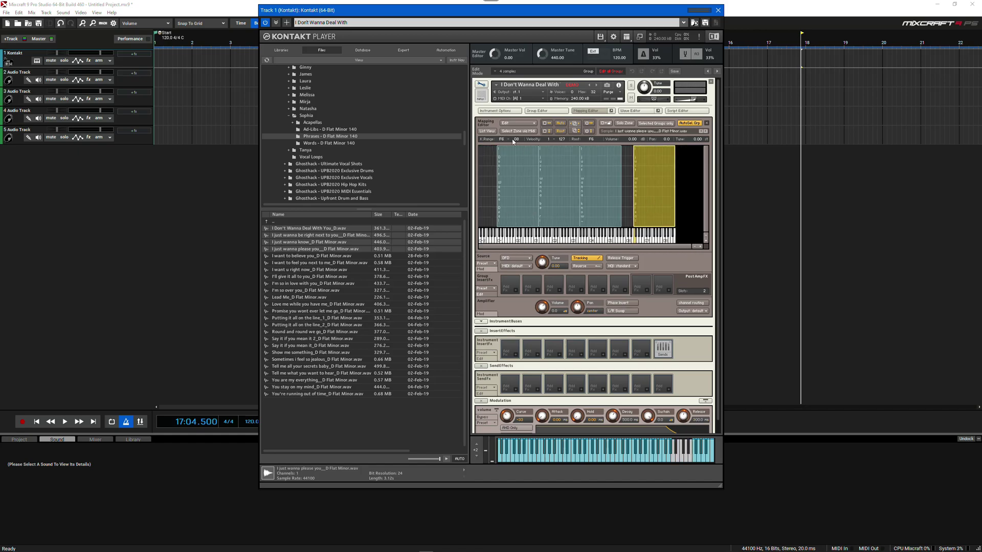
click(483, 132)
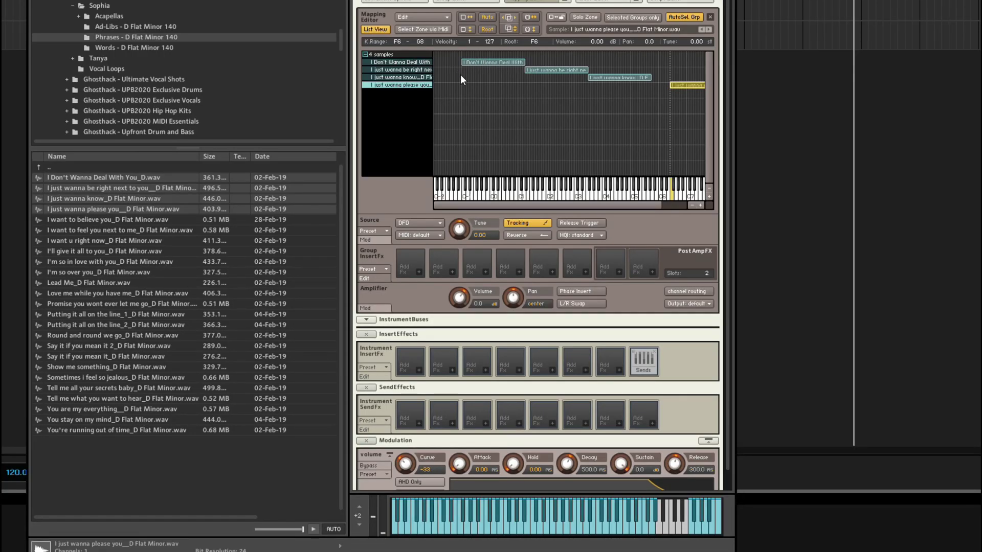
Move the sample zones closer together on the keyboard, with "I Don't Wanna Deal With You" starting at C0 and "I just wanna please you" at B2.
click(540, 70)
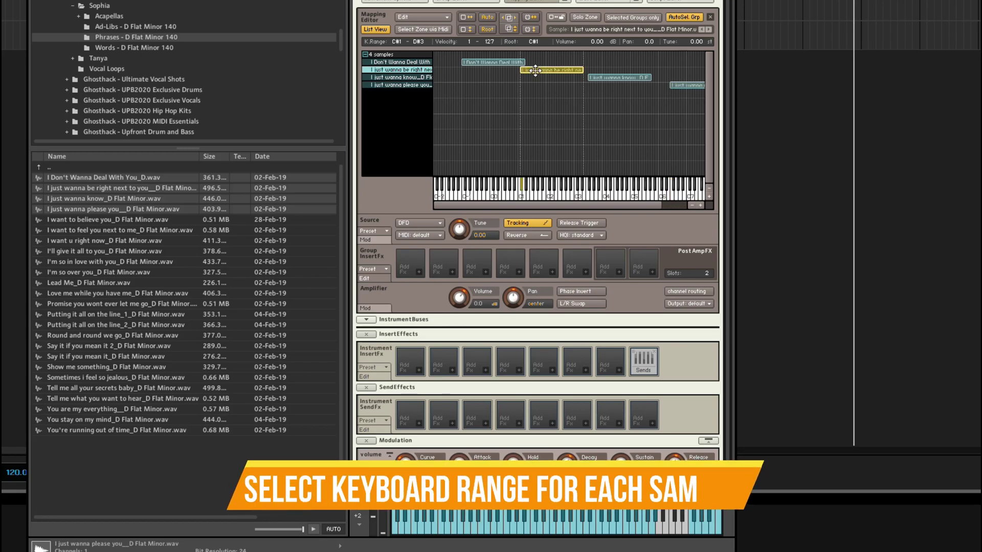
drag(581, 84, 569, 83)
click(676, 85)
drag(658, 87, 578, 98)
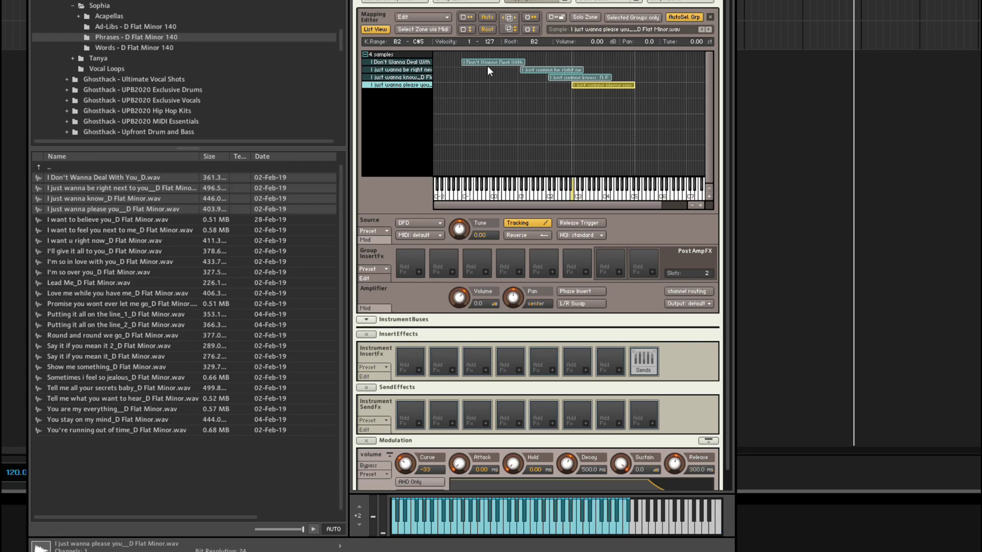
drag(477, 62, 505, 62)
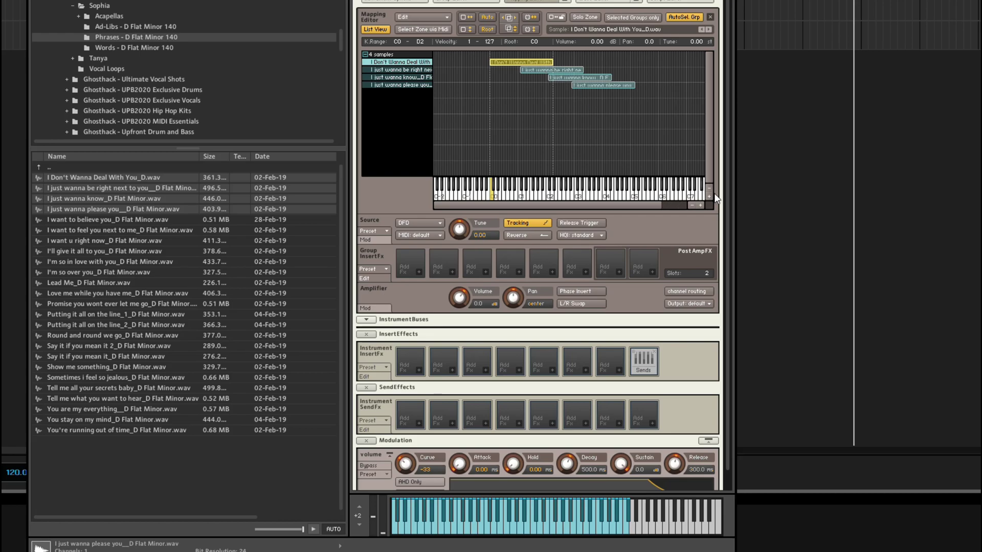
Fit "I Don't Wanna Deal With You" to B-1–B0 and "I just wanna be right next to you" to about C1–B1, and start "I just wanna know" at C2.
click(701, 205)
click(701, 205)
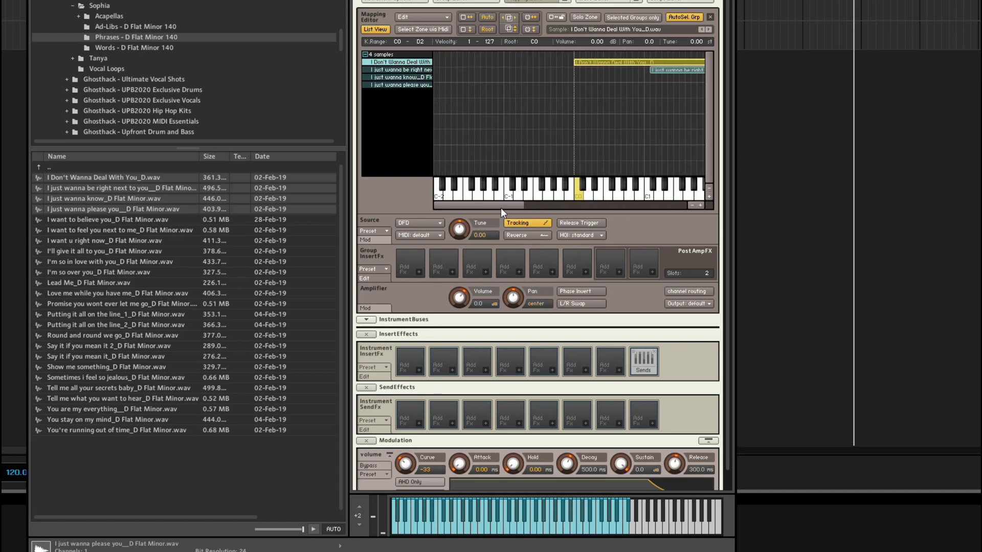
drag(501, 204, 544, 205)
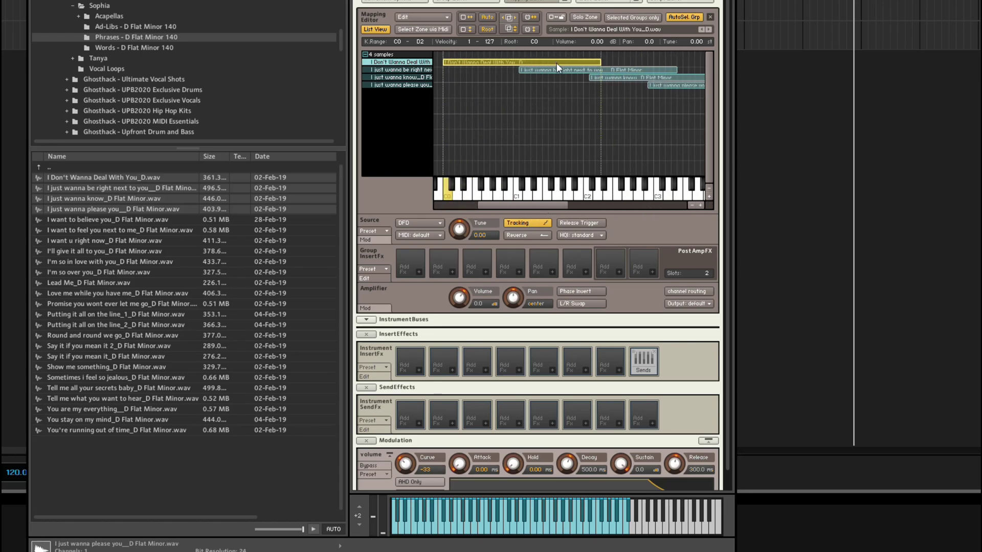
drag(488, 61, 483, 61)
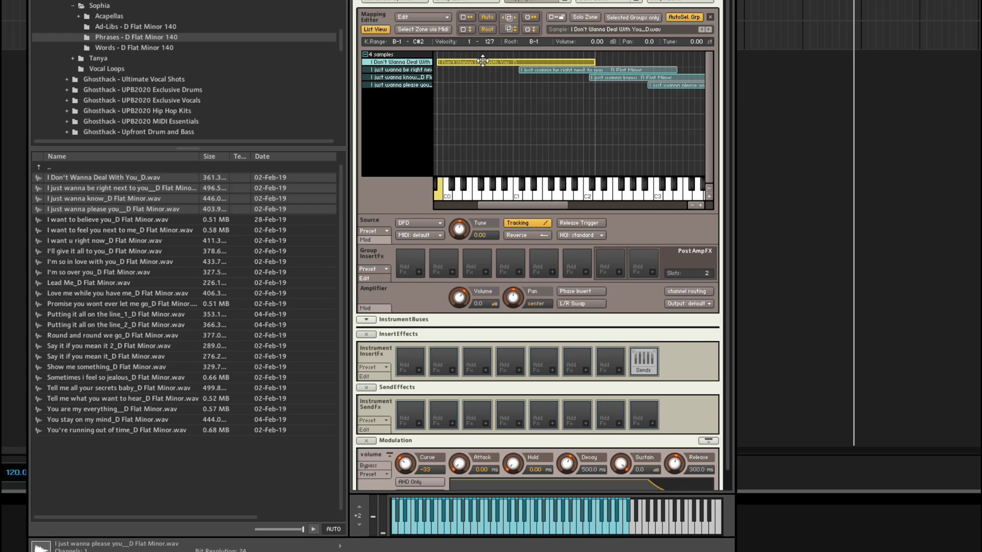
drag(592, 60, 533, 68)
drag(664, 68, 596, 78)
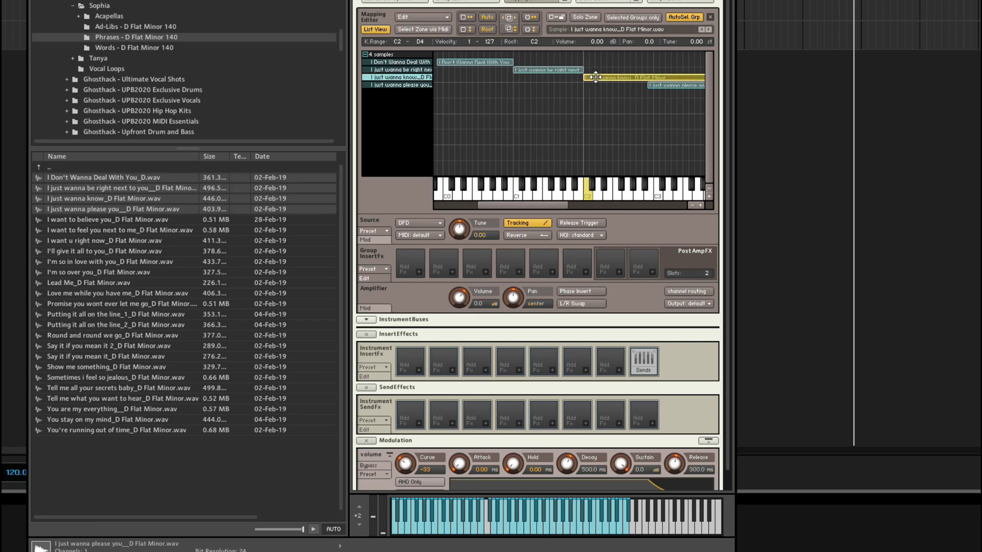
Shorten "I just wanna know" to end at about B2 and fit "I just wanna please you" to C3–B3.
click(689, 202)
drag(613, 79, 585, 85)
drag(657, 85, 607, 86)
drag(578, 205, 542, 205)
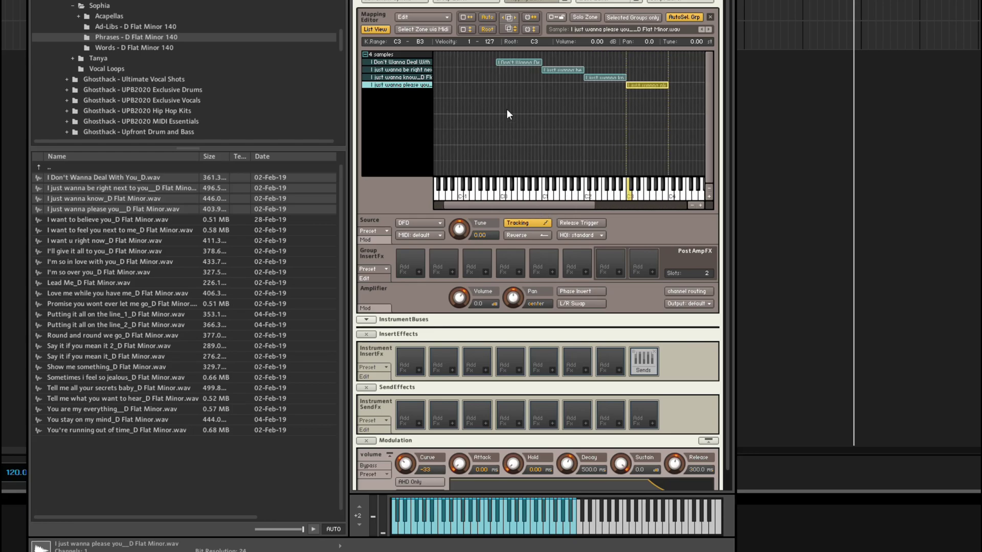
Trim the first zone's lower edge to C0, then shift all four zones together up two octaves to start at C2.
click(497, 60)
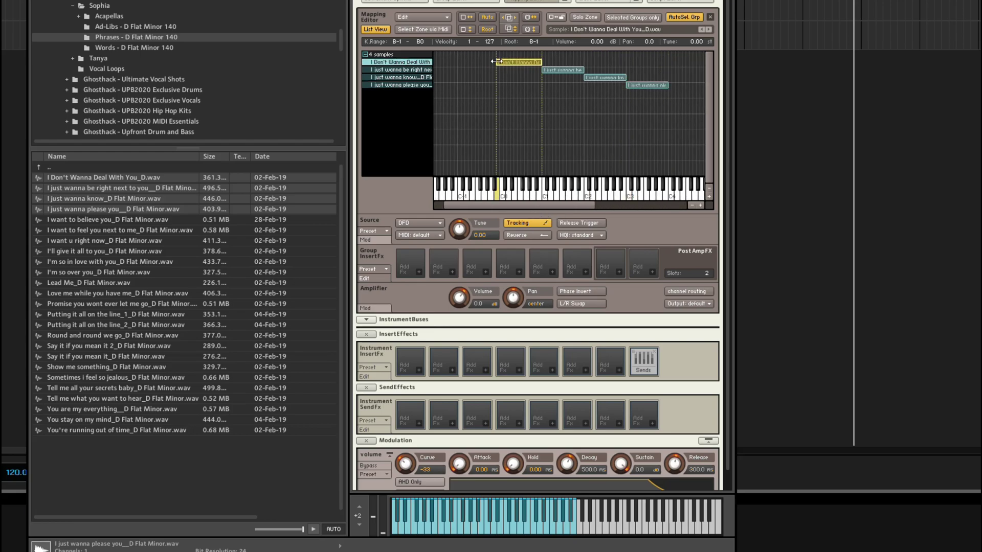
drag(497, 62, 502, 64)
drag(493, 54, 671, 88)
drag(526, 60, 568, 66)
drag(569, 205, 599, 208)
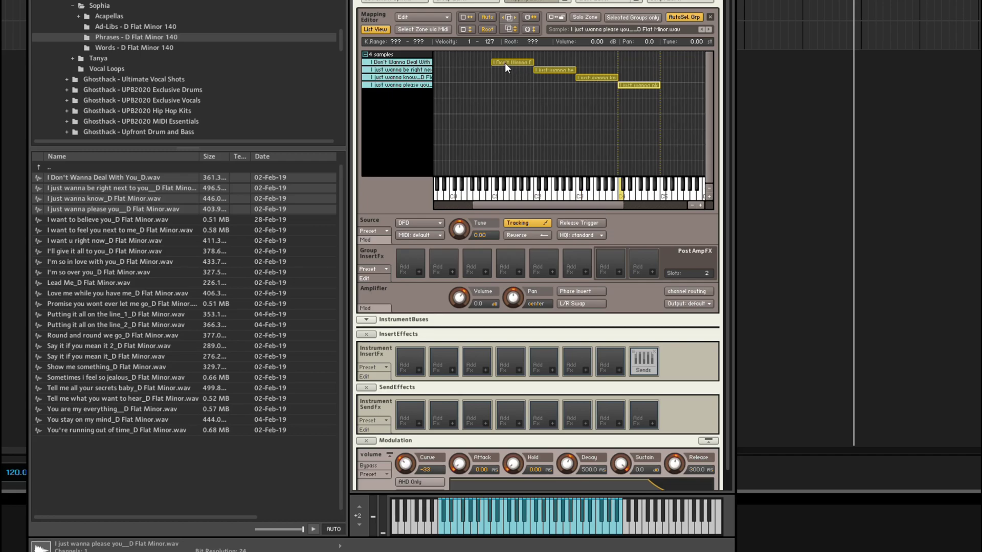
drag(504, 63, 547, 65)
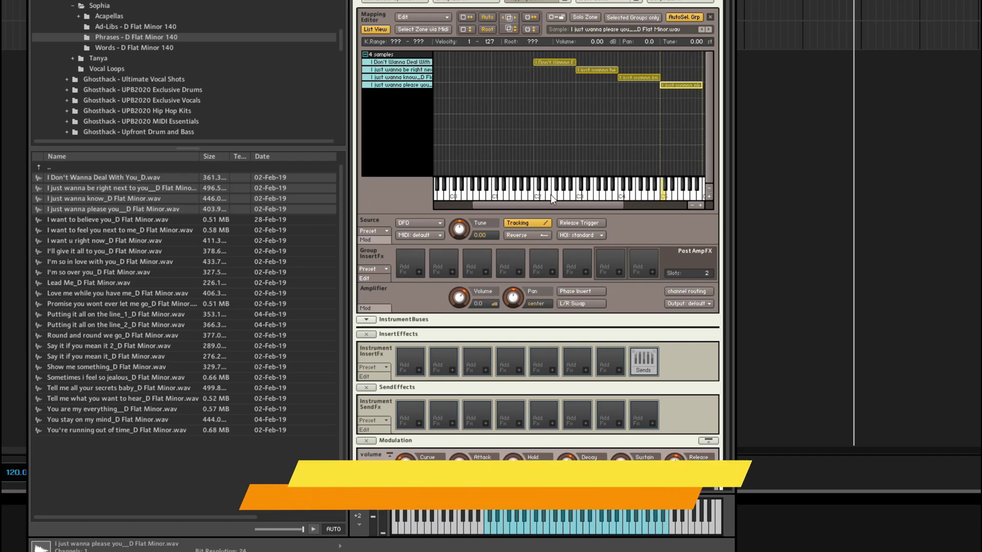
drag(558, 205, 582, 207)
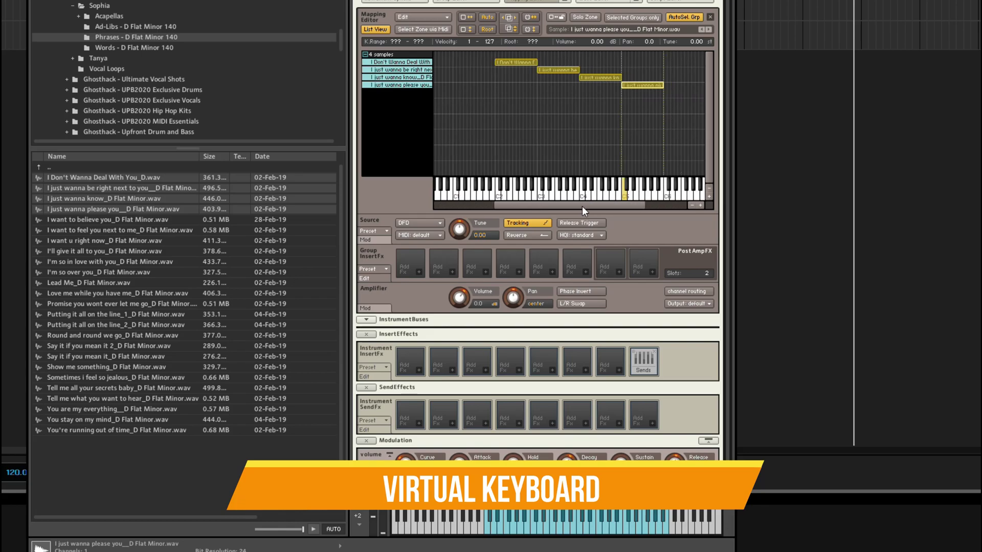
click(495, 200)
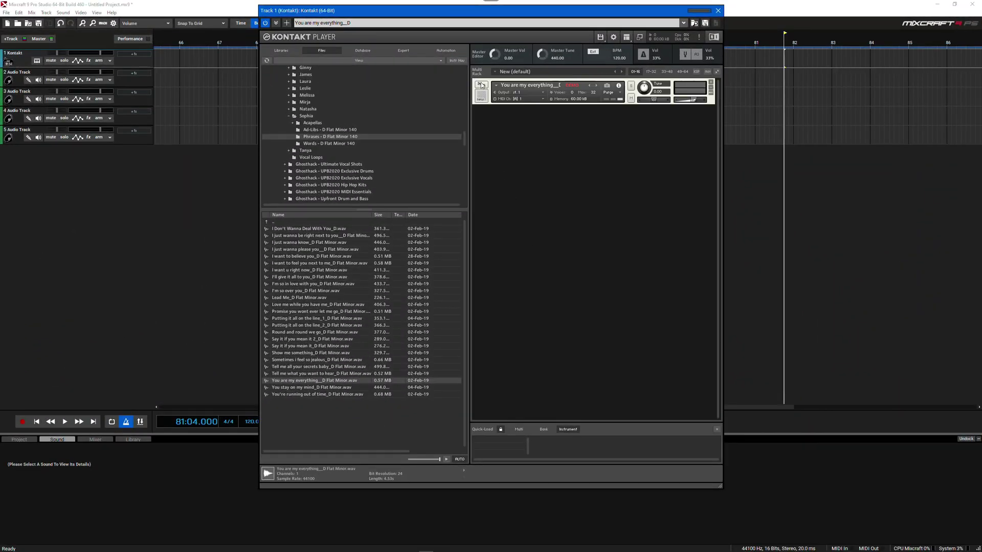
Open the "You are my everything" instrument for editing, expand its Instrument Buses section and choose Bus 1.
click(480, 84)
click(482, 187)
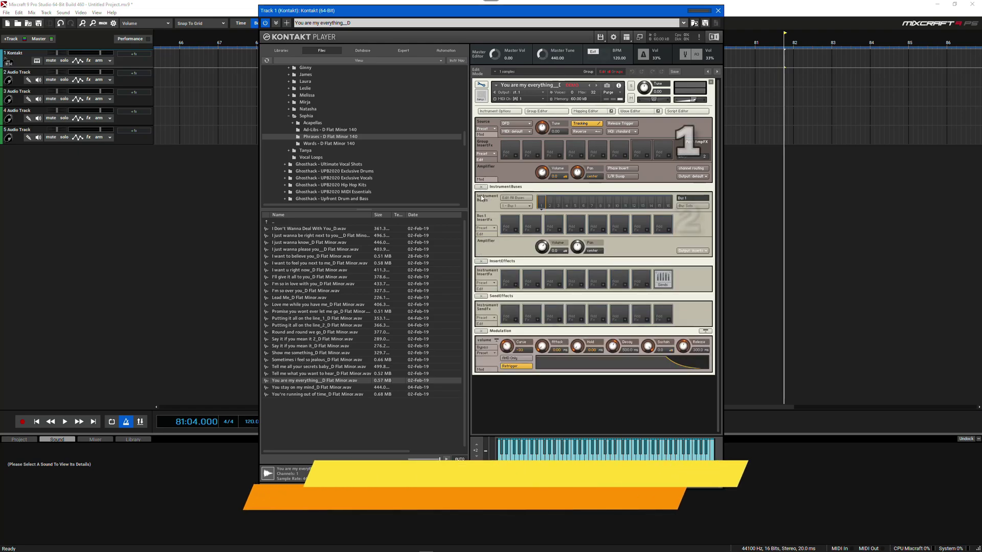
click(521, 207)
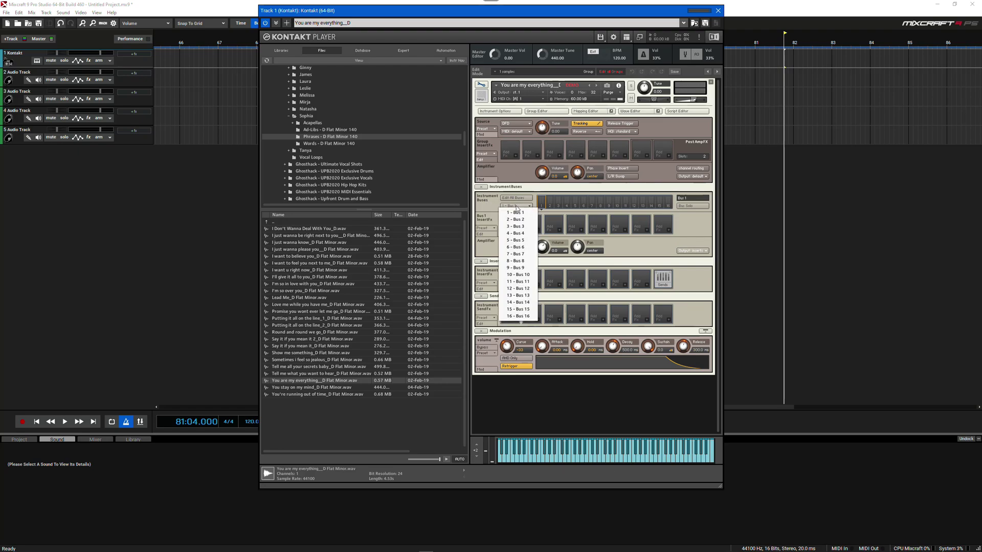
click(521, 210)
Look through Bus 1's factory effect presets and the effect categories offered for its first insert slot.
click(493, 228)
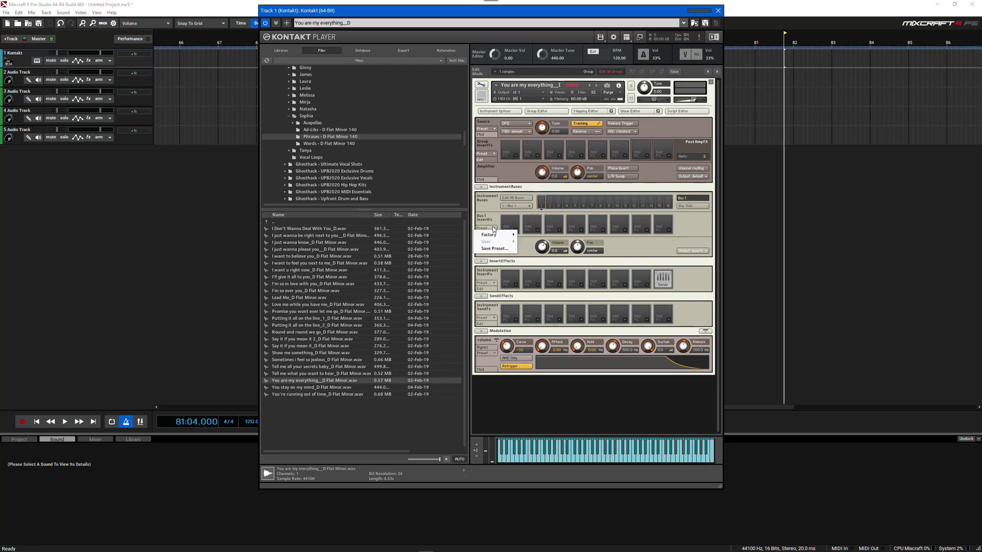
mouse_move(490, 235)
mouse_move(523, 235)
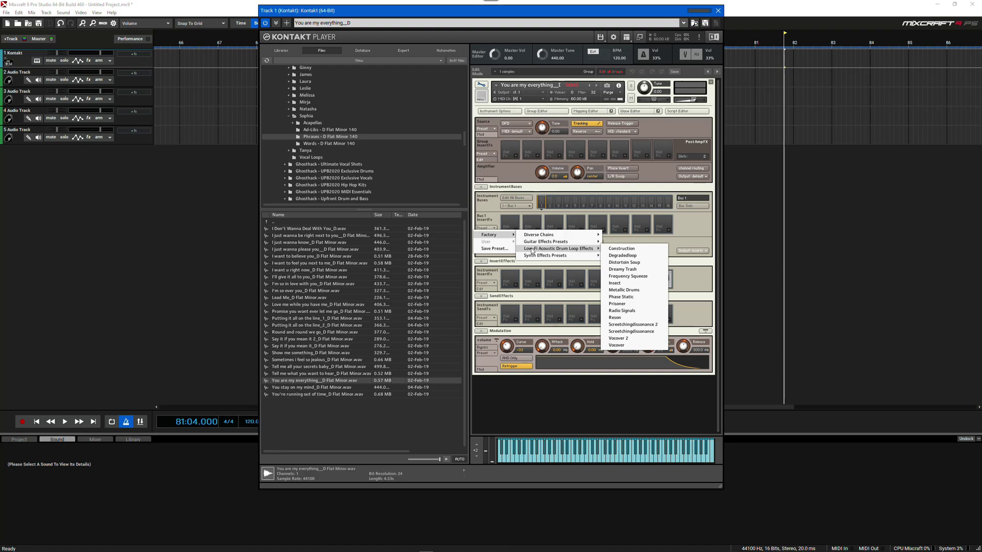
click(670, 245)
click(521, 233)
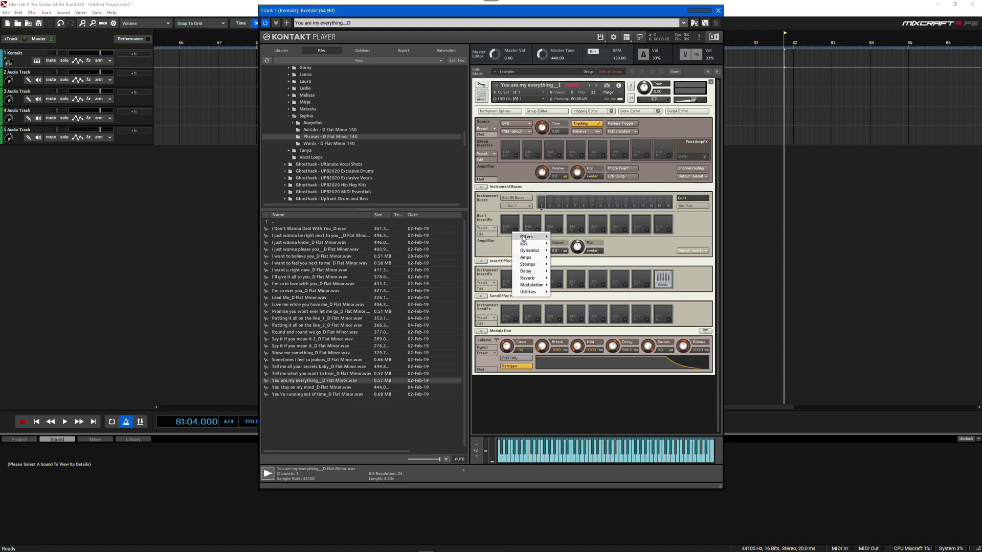
mouse_move(526, 244)
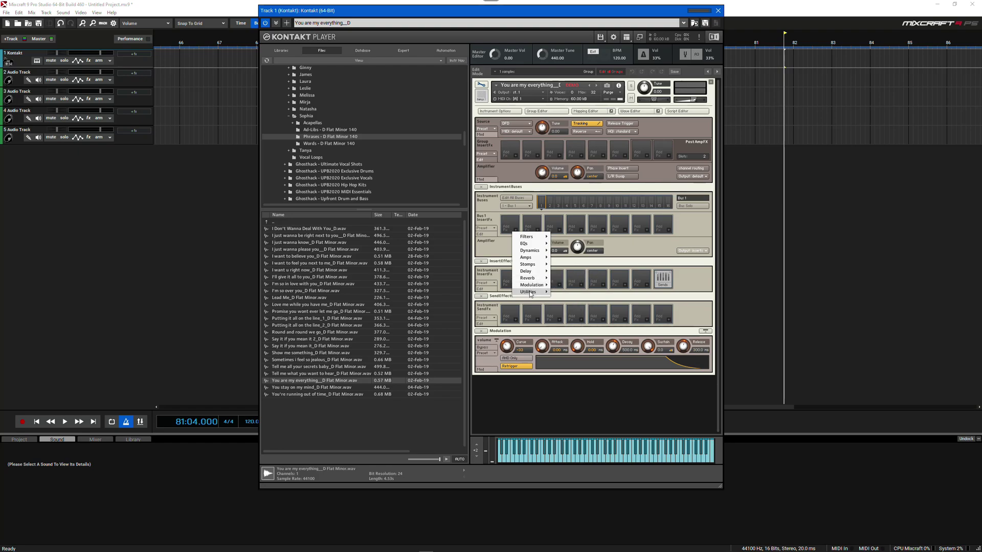
click(493, 265)
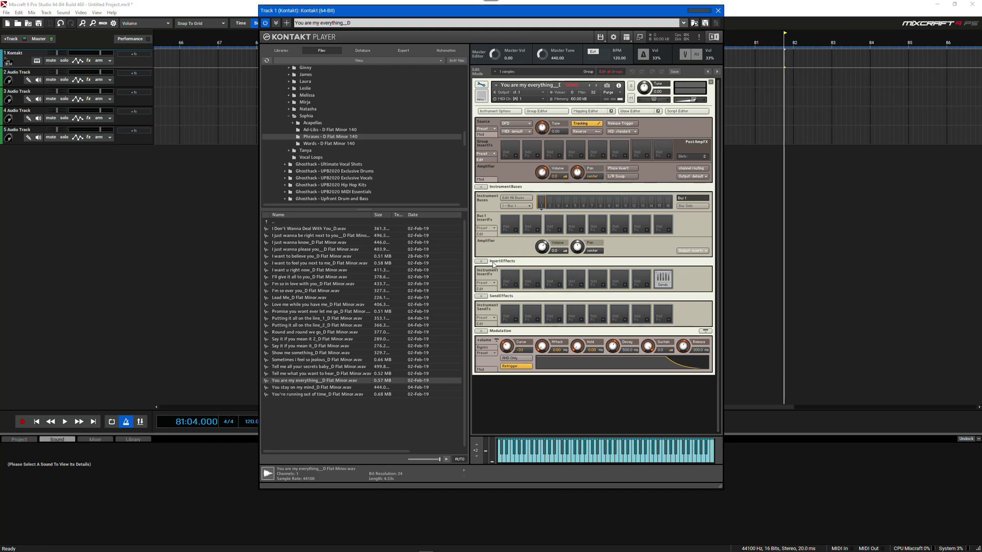
Look through the factory presets for the instrument's insert effects and the effect categories offered for its first insert slot.
click(493, 283)
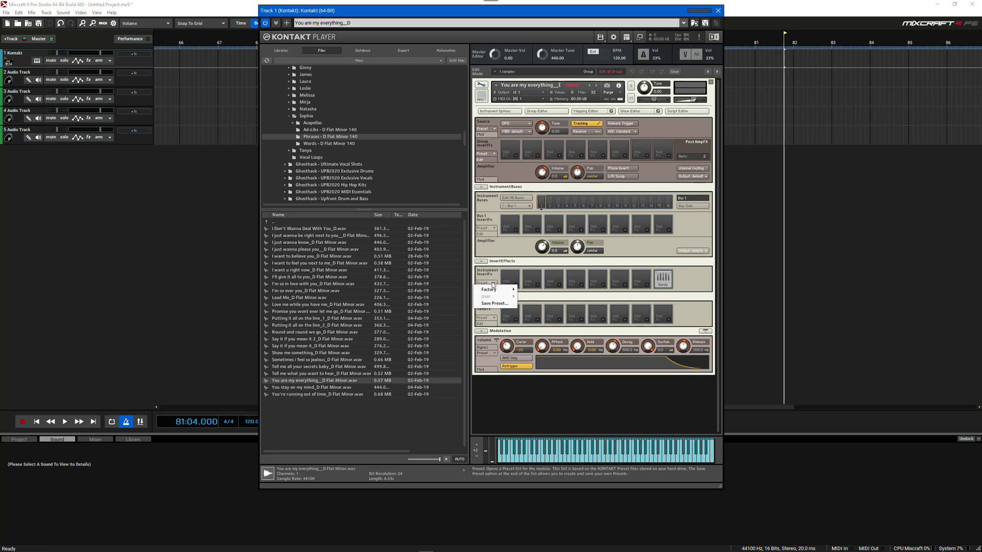
mouse_move(488, 290)
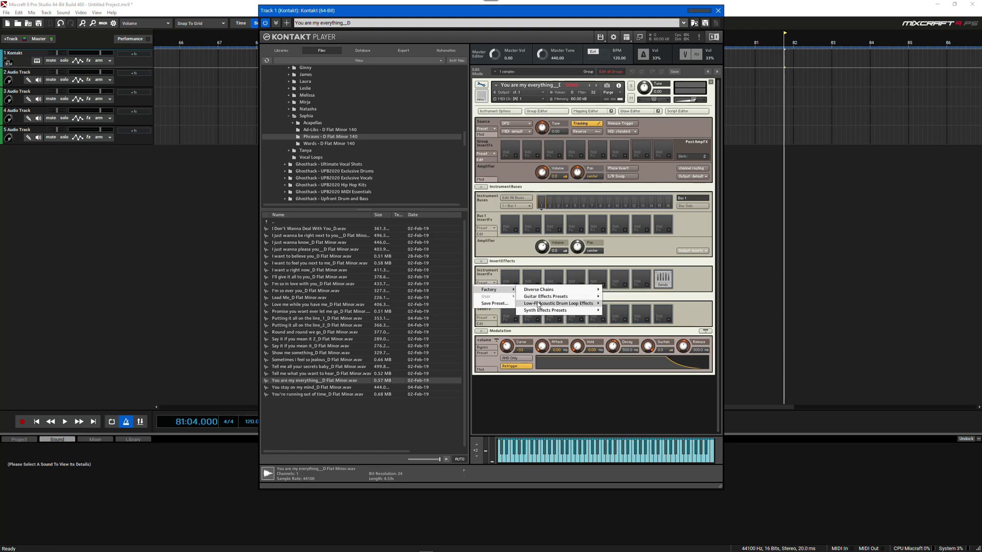
mouse_move(539, 311)
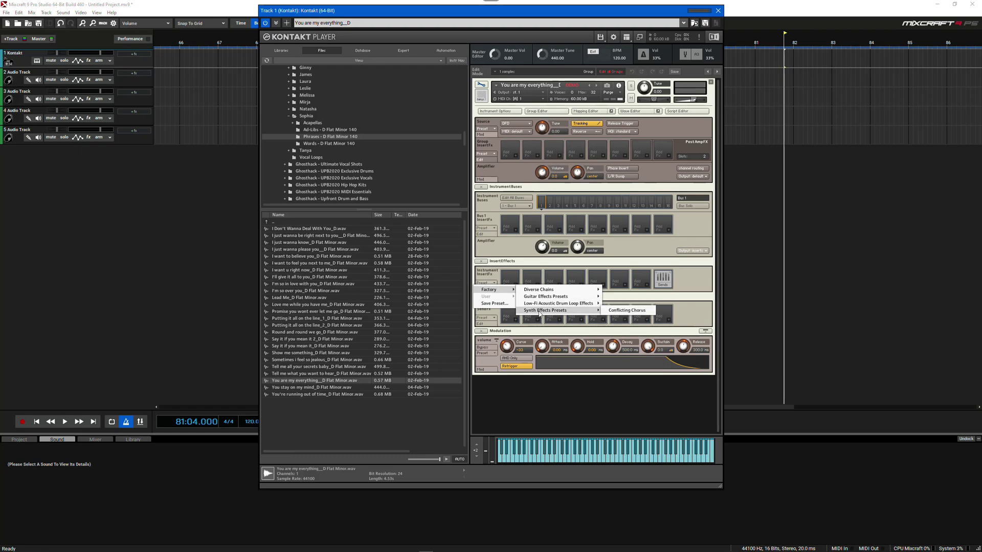
click(689, 284)
click(516, 286)
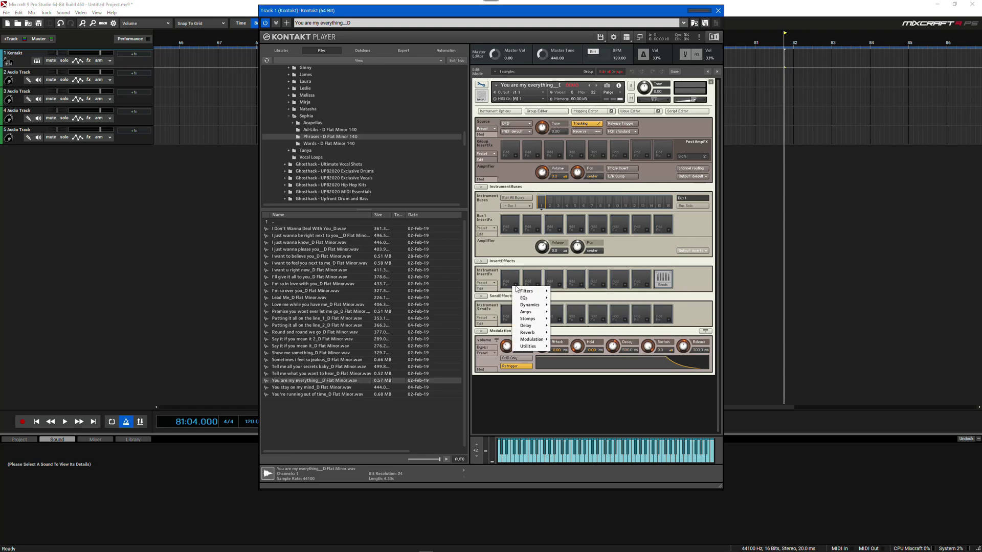
mouse_move(524, 292)
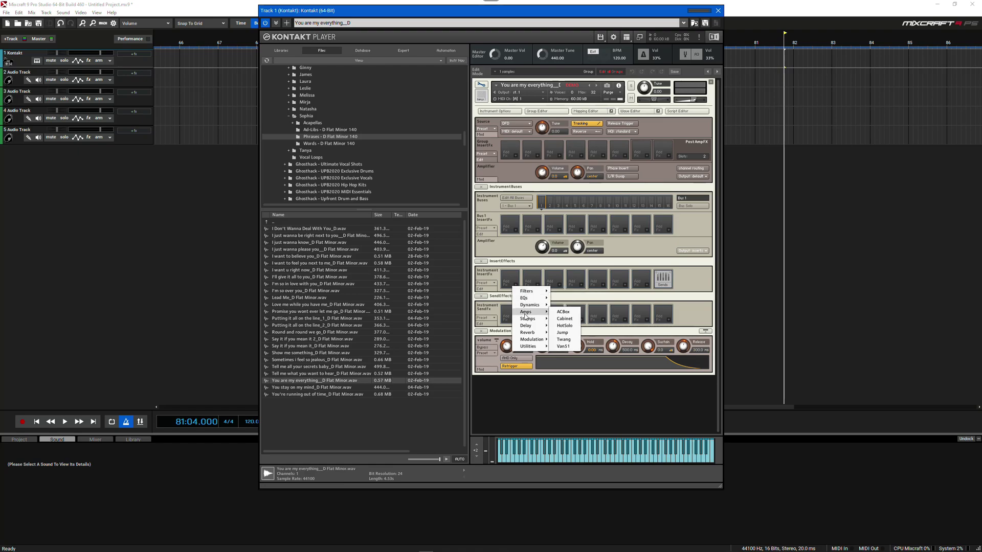
mouse_move(526, 328)
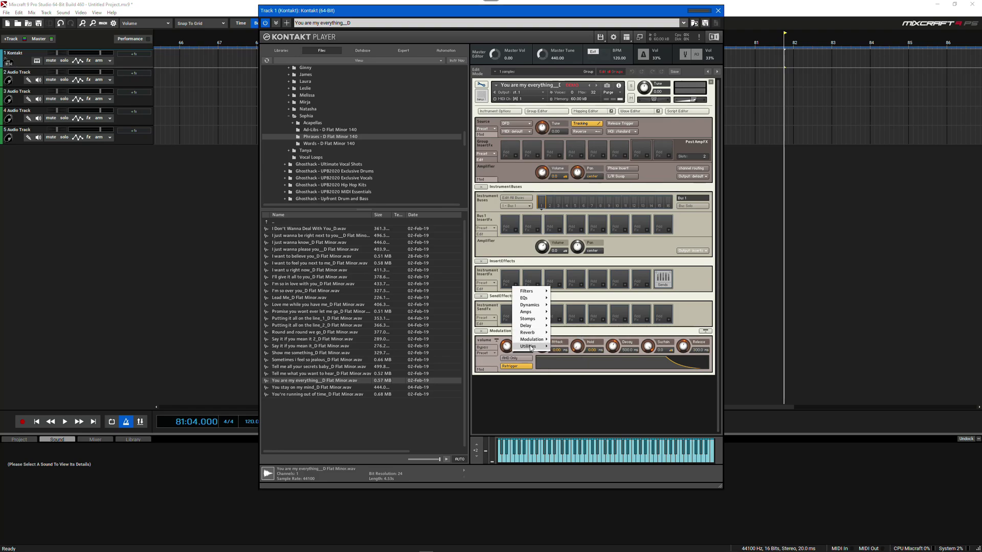
click(706, 310)
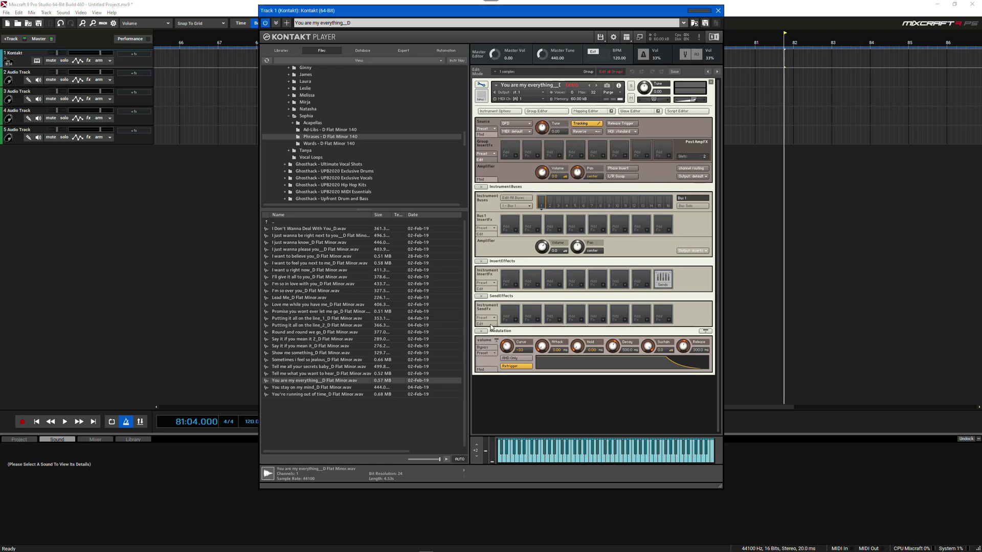
Look at the factory presets offered for the instrument's send effects.
click(495, 321)
mouse_move(497, 325)
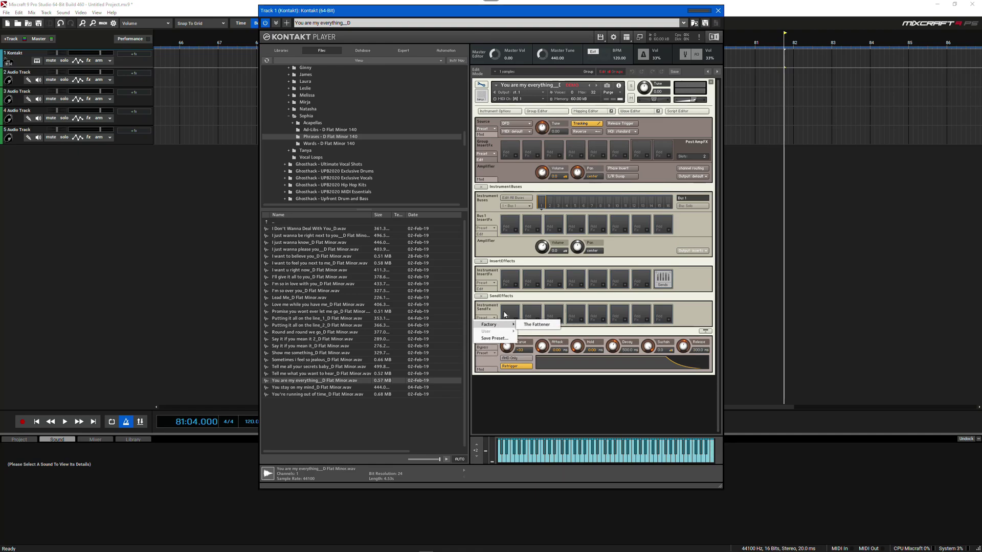
click(485, 311)
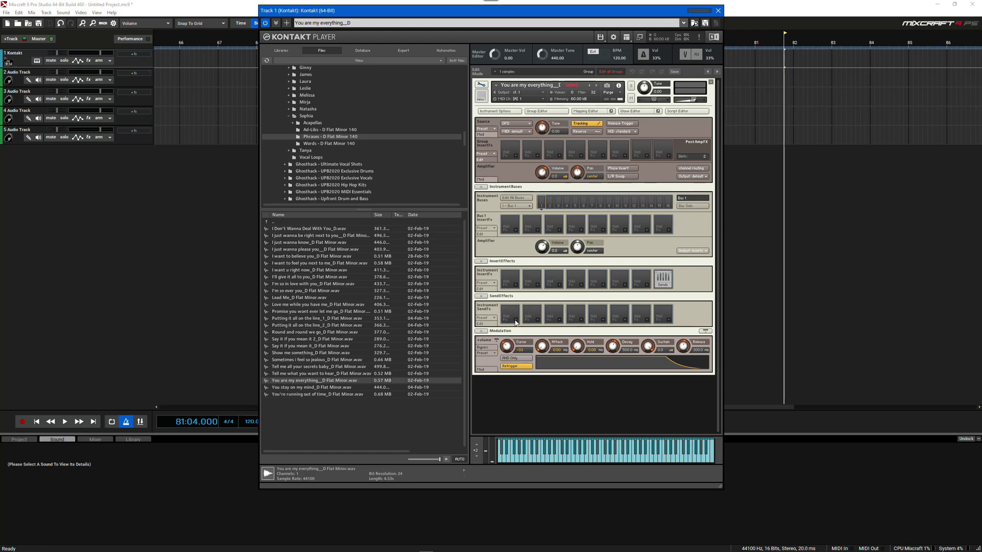
Add a Plate Reverb to the first send effect slot and a Chorus to the second.
click(514, 321)
mouse_move(530, 335)
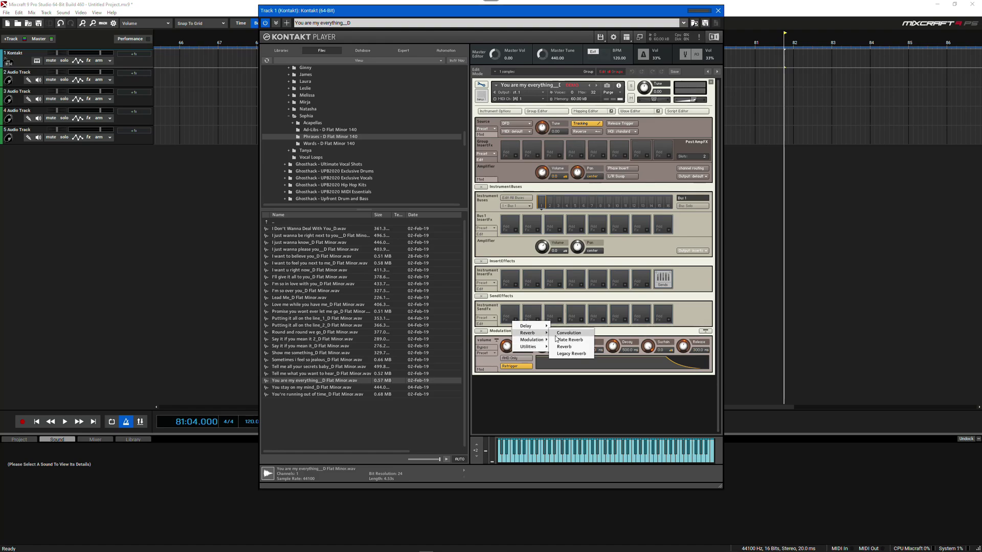
click(561, 340)
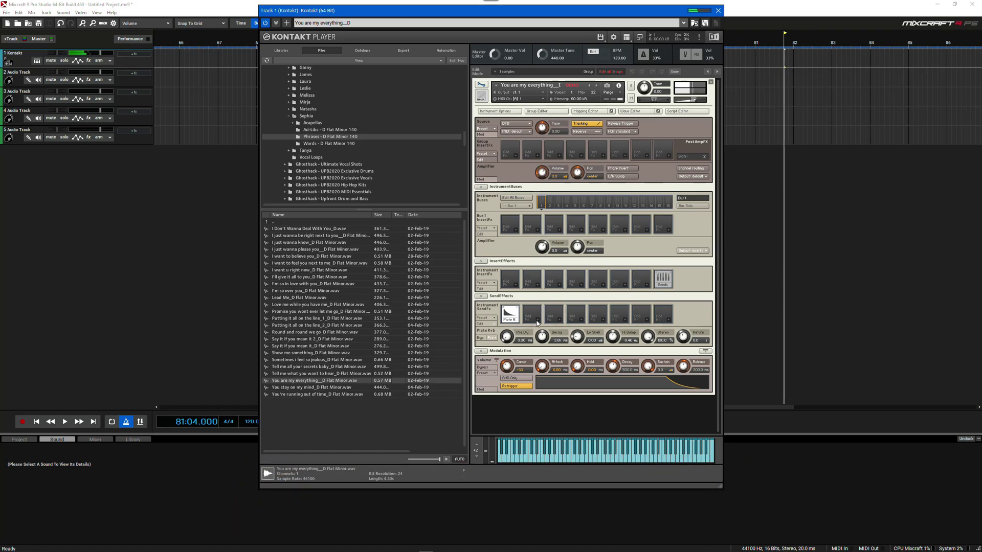
click(538, 321)
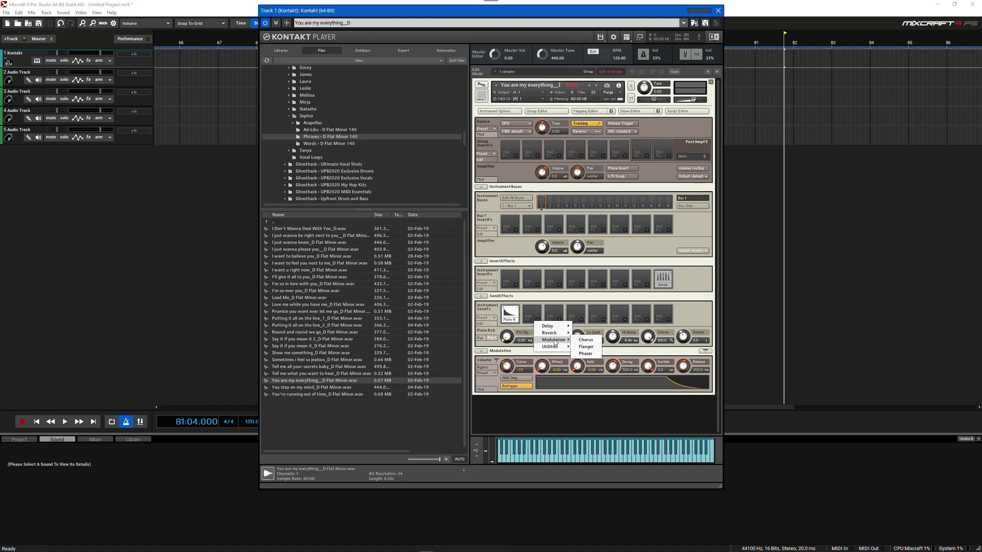
click(583, 340)
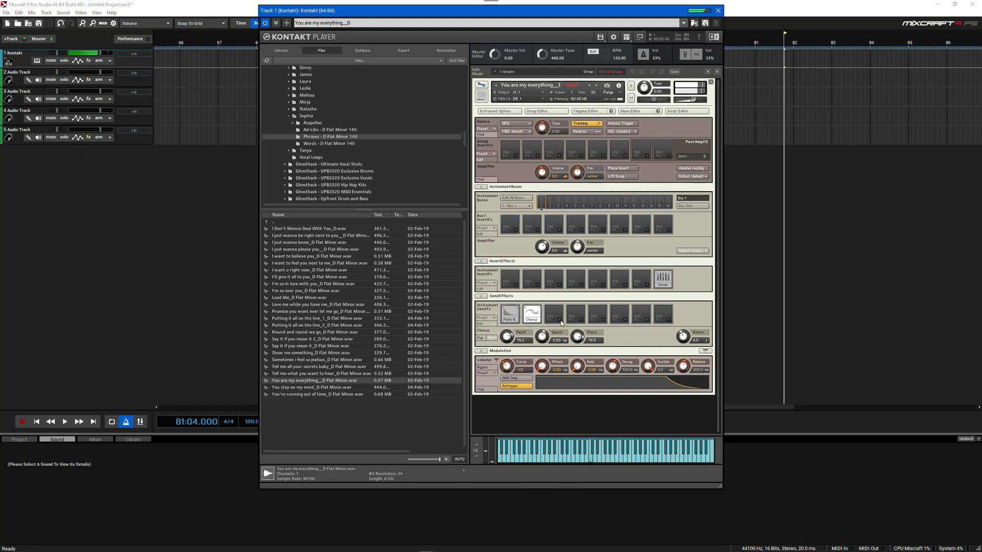
Add a Phaser to the third send effect slot and raise its depth, phase and feedback.
click(560, 321)
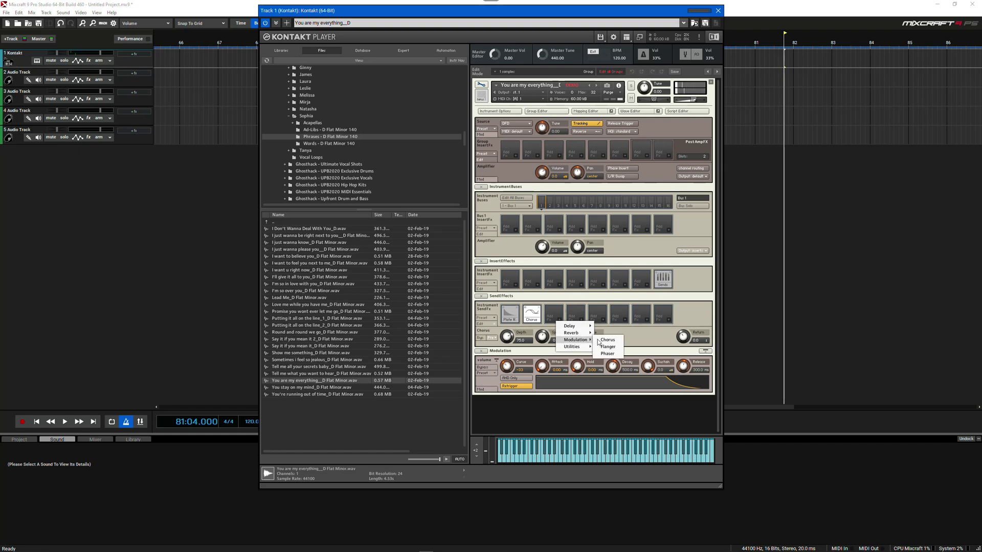
click(606, 353)
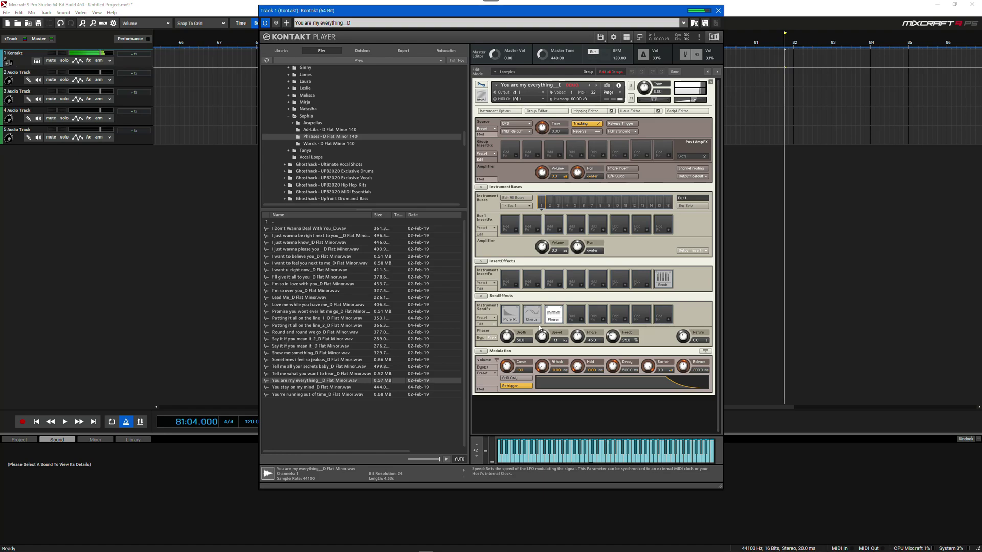
drag(506, 333, 504, 322)
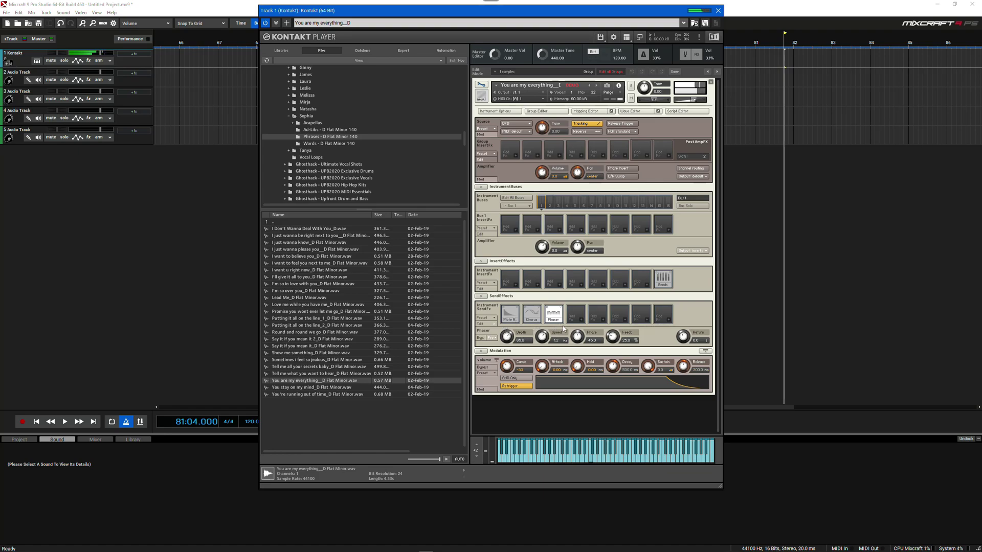
drag(576, 335, 577, 333)
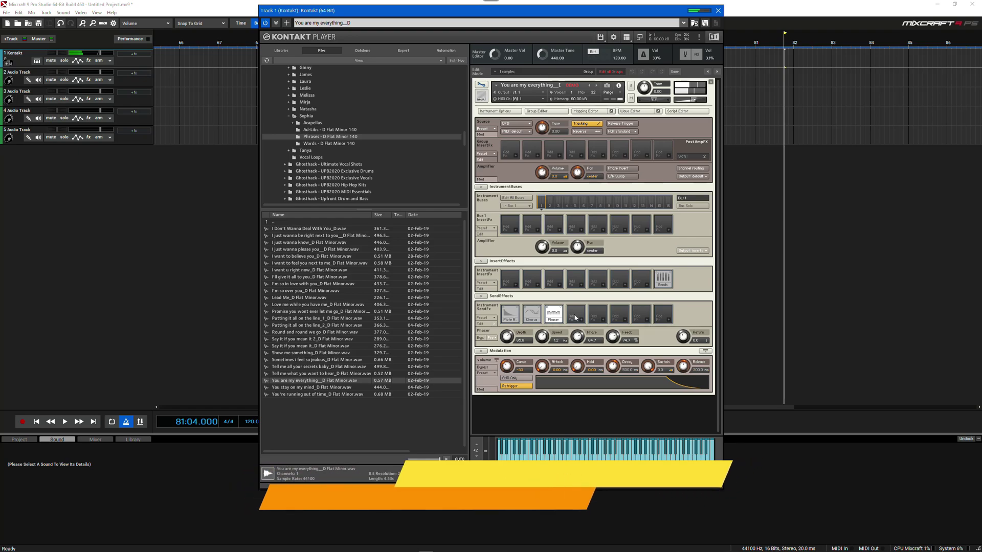
Delete the Phaser, Chorus and Plate Reverb from the send effect slots.
key(Delete)
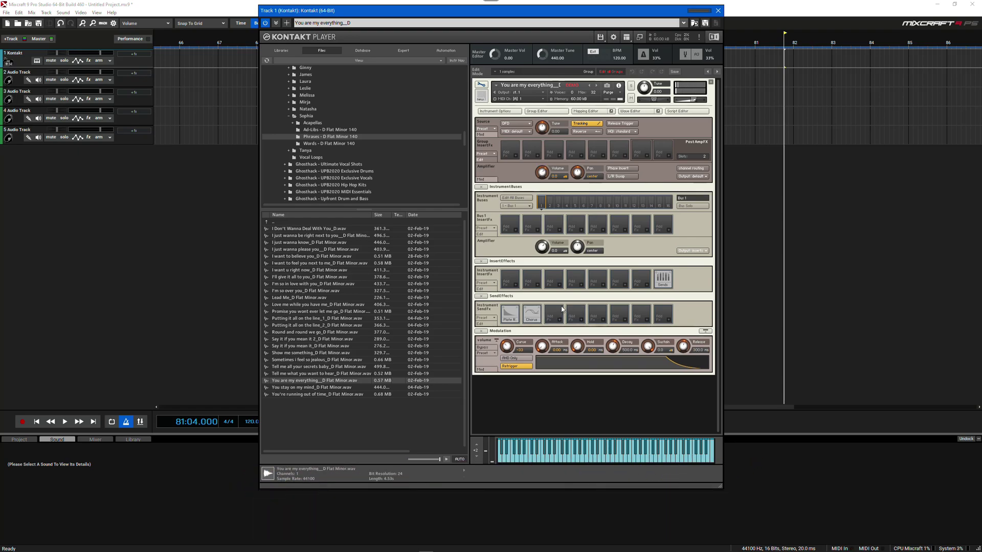
click(532, 313)
key(Delete)
key(Delete)
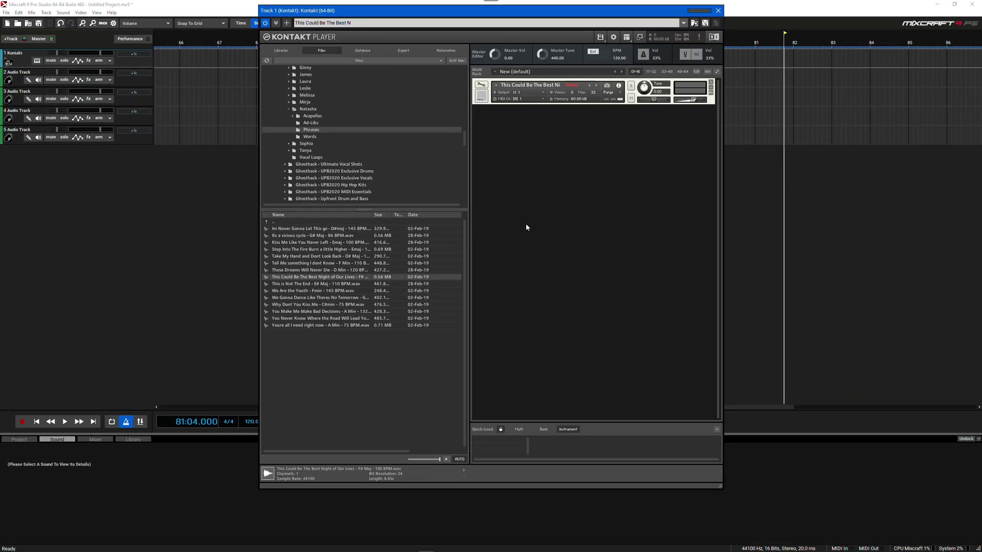
In the Wave Editor for "This Could Be The Best Night", trim playback to about samples 27470–49773 and turn on Reverse.
click(485, 85)
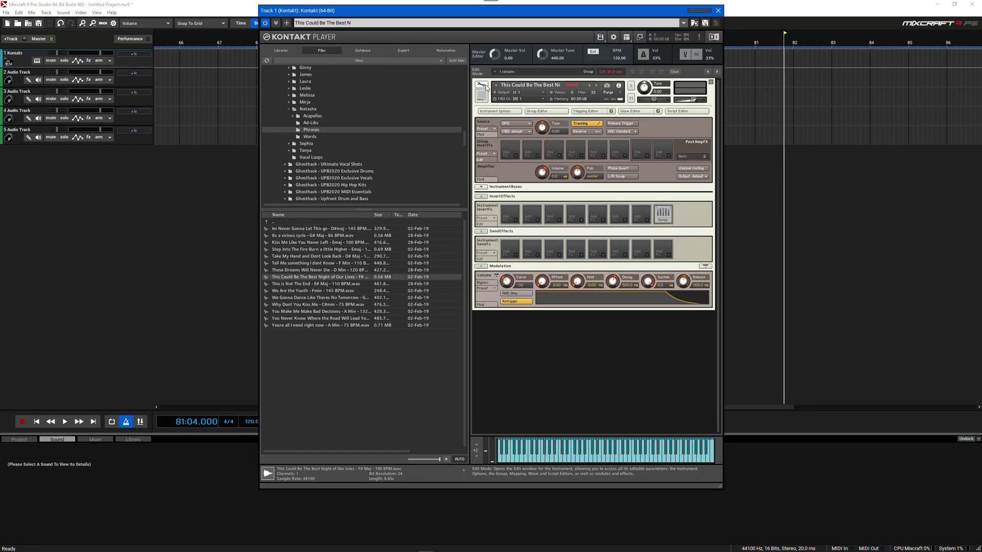
click(632, 112)
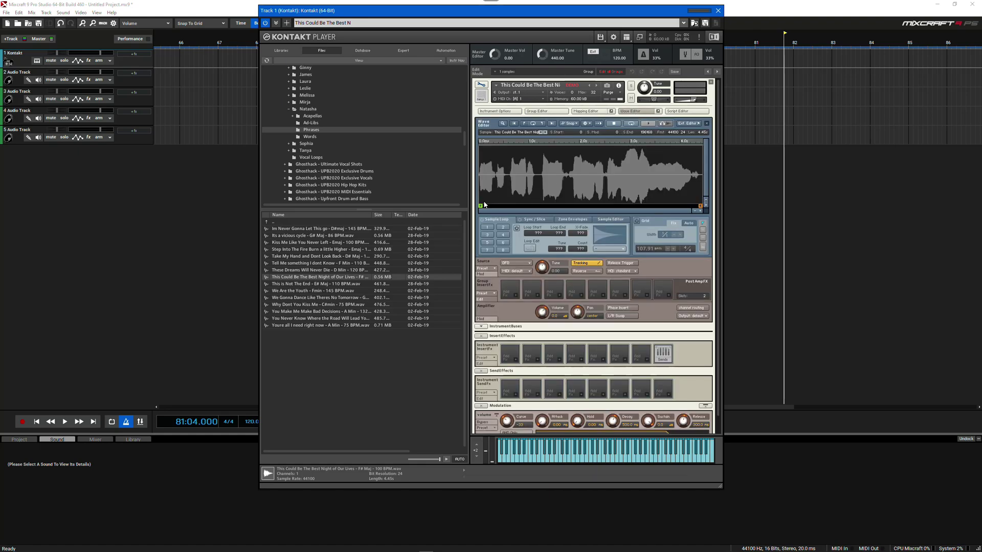
drag(480, 206, 512, 205)
drag(700, 206, 533, 208)
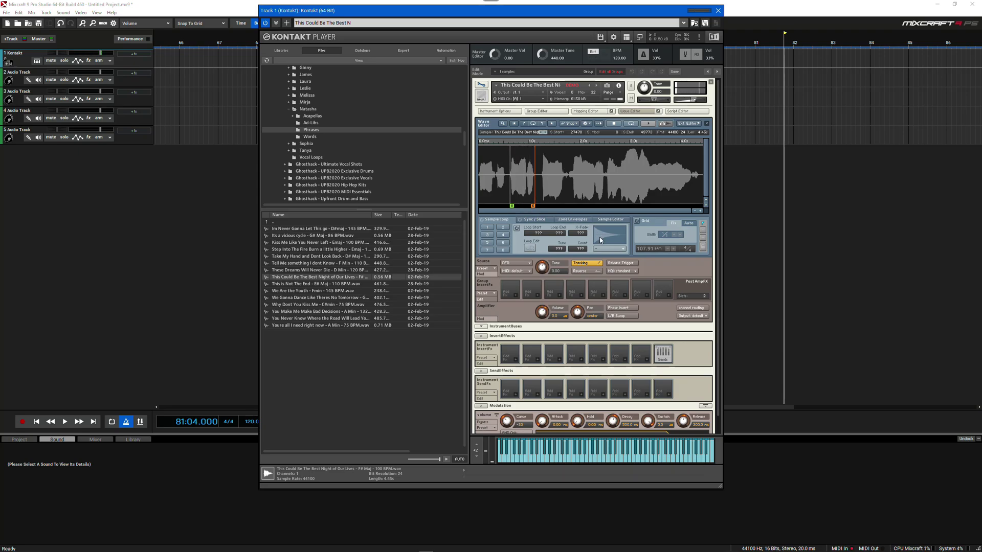
click(578, 272)
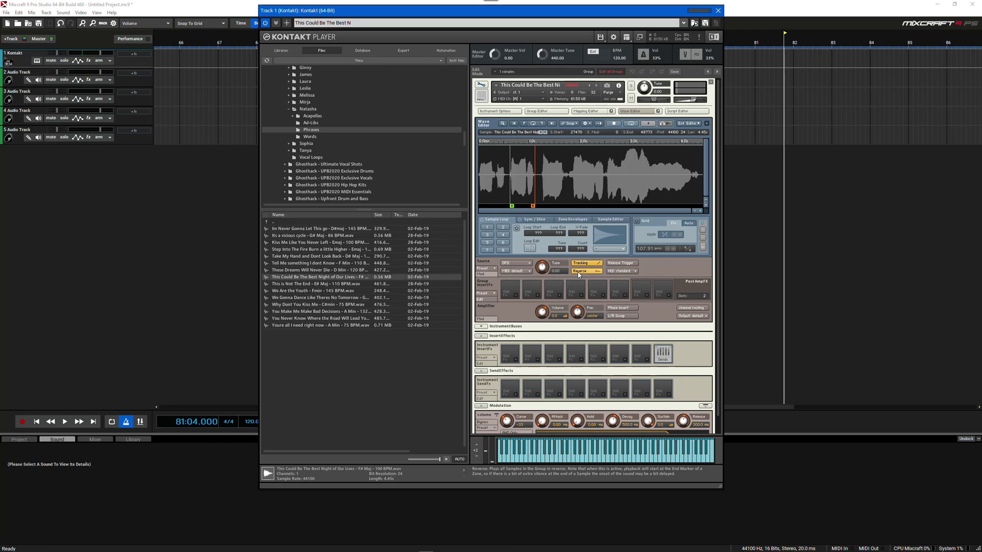
Turn on Sample Loop in the Wave Editor and deactivate loop regions 1 to 4.
click(483, 221)
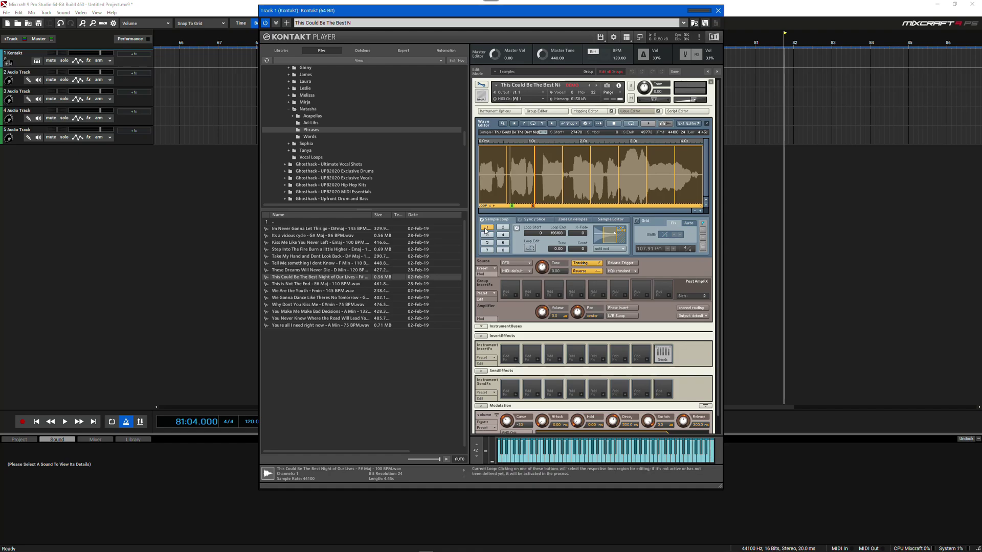
click(485, 231)
click(503, 229)
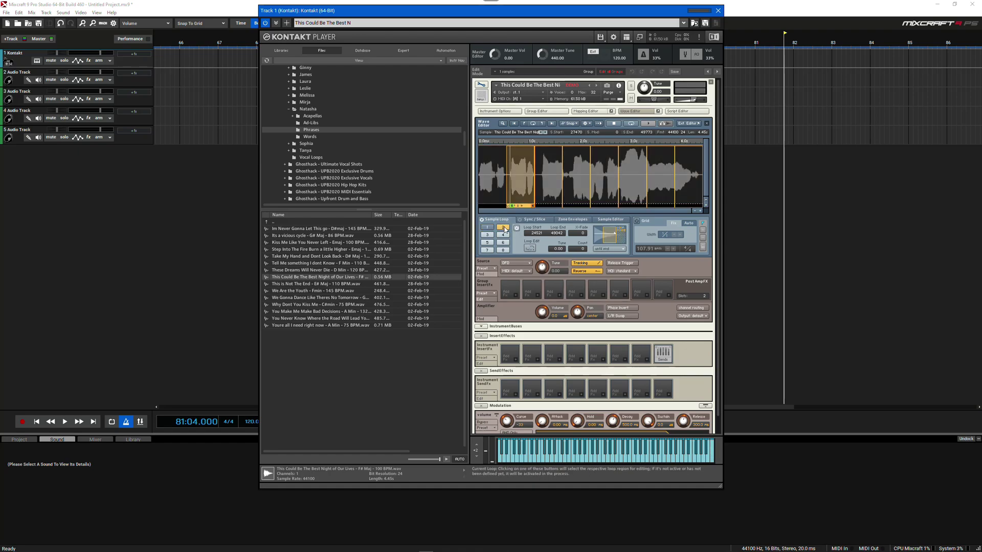
click(503, 229)
click(488, 236)
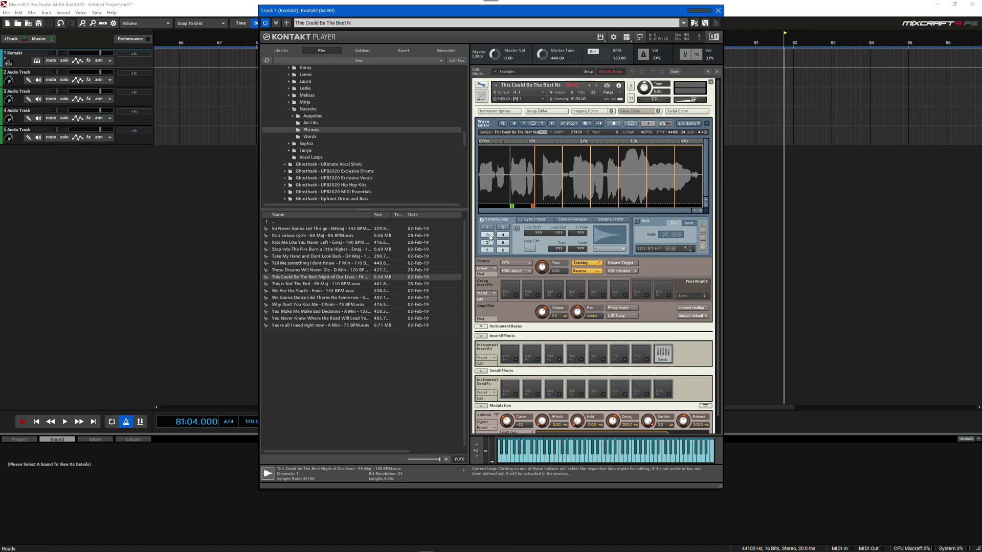
click(488, 236)
click(503, 236)
click(503, 236)
Deactivate the remaining sample loop regions, 5 to 8.
click(487, 243)
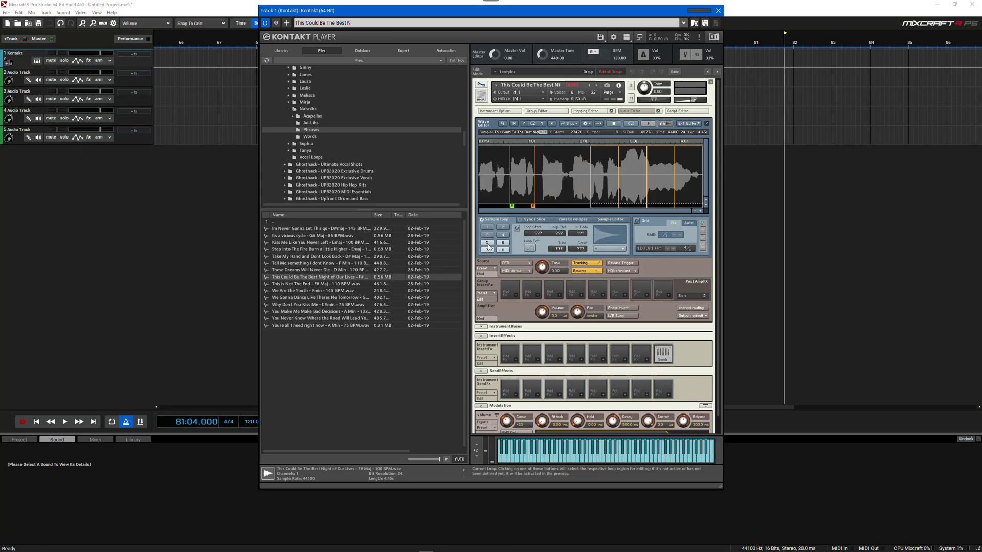
click(488, 244)
click(516, 229)
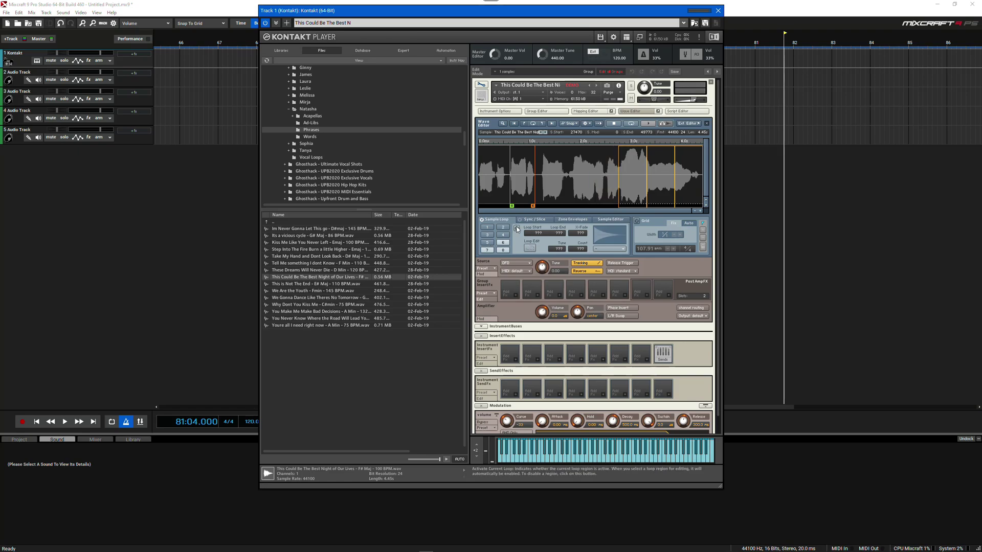
click(503, 242)
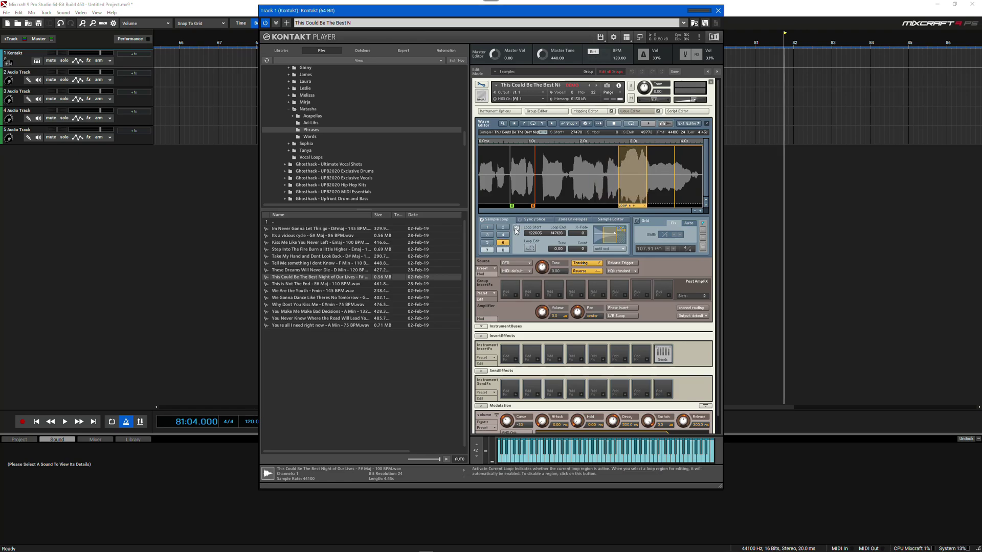
click(515, 229)
click(487, 250)
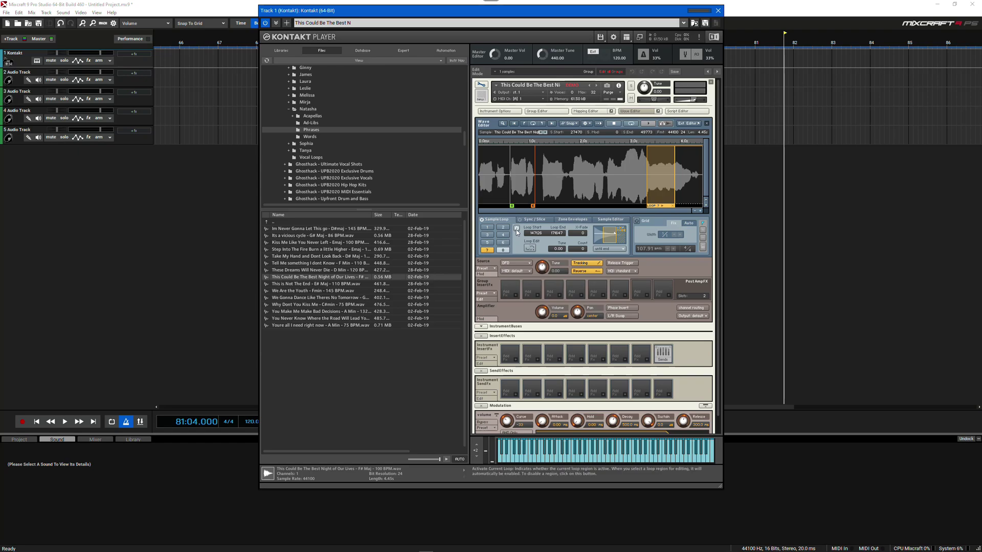
click(516, 229)
click(502, 250)
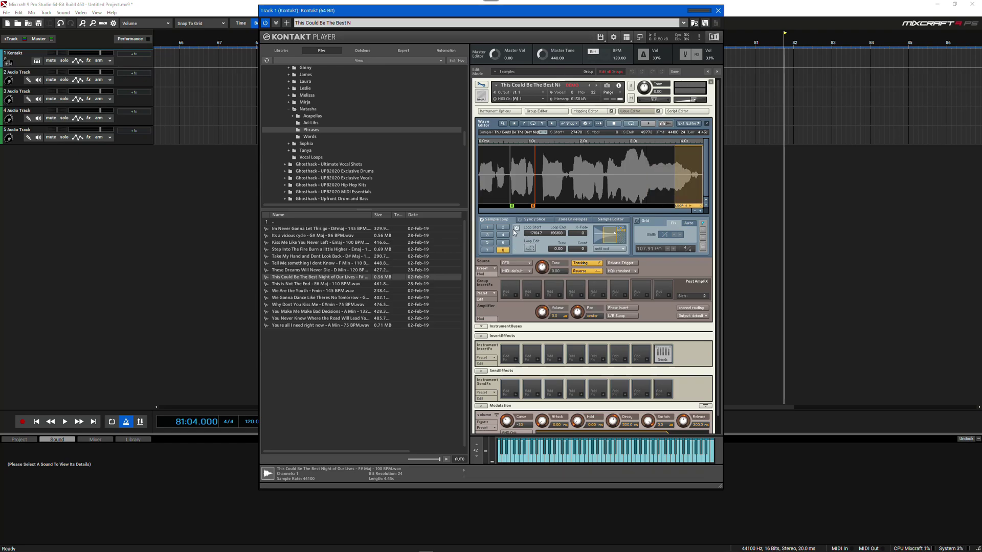
click(515, 231)
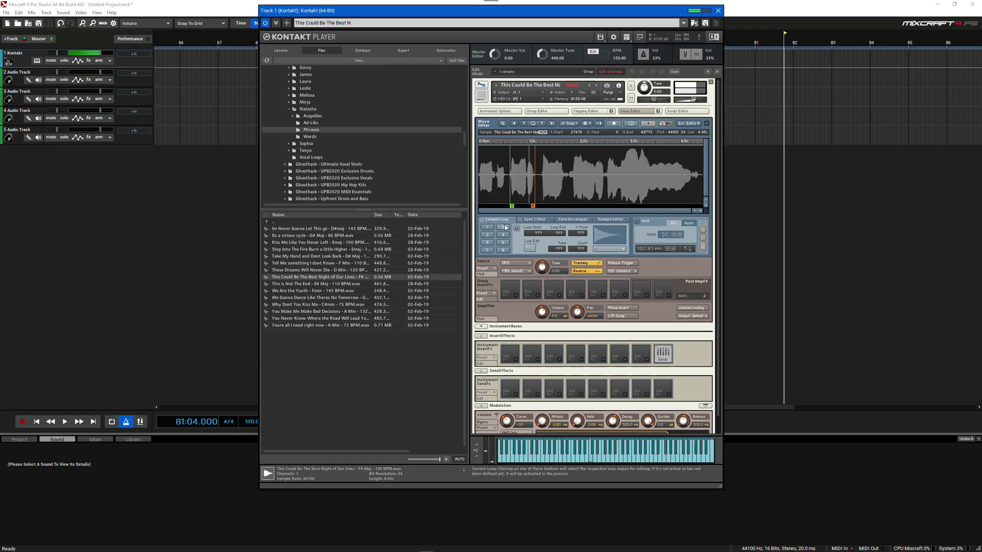
Turn off Reverse and extend the sample's end marker to about 1.8 s.
click(583, 271)
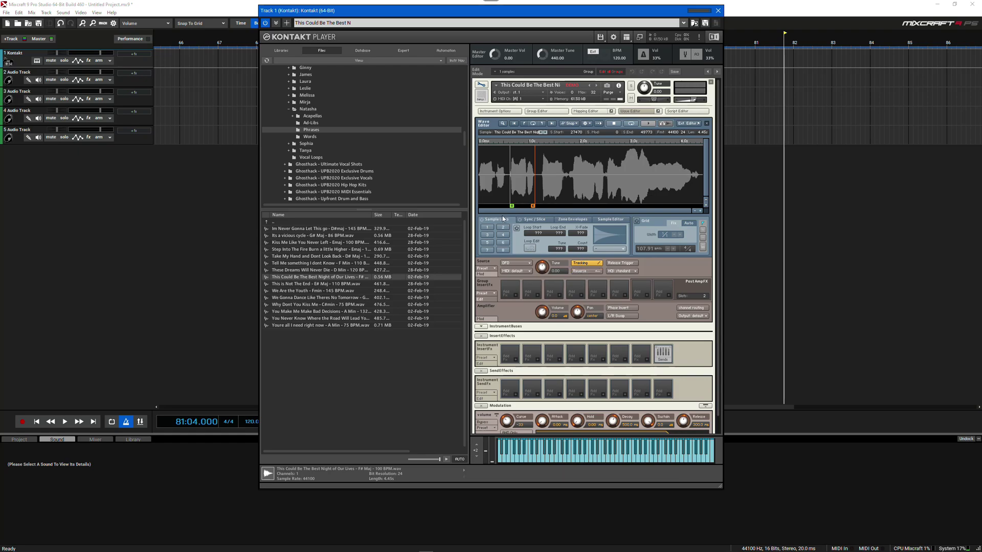
drag(533, 205, 566, 206)
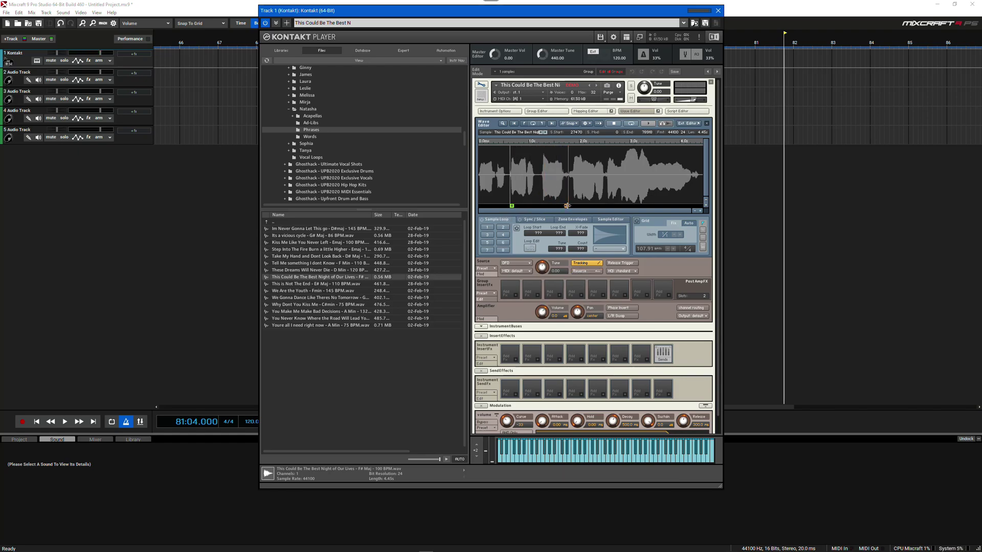
Activate sample loop region 2, move its start to about 0.6 s, and set its loop count to 2.
click(500, 228)
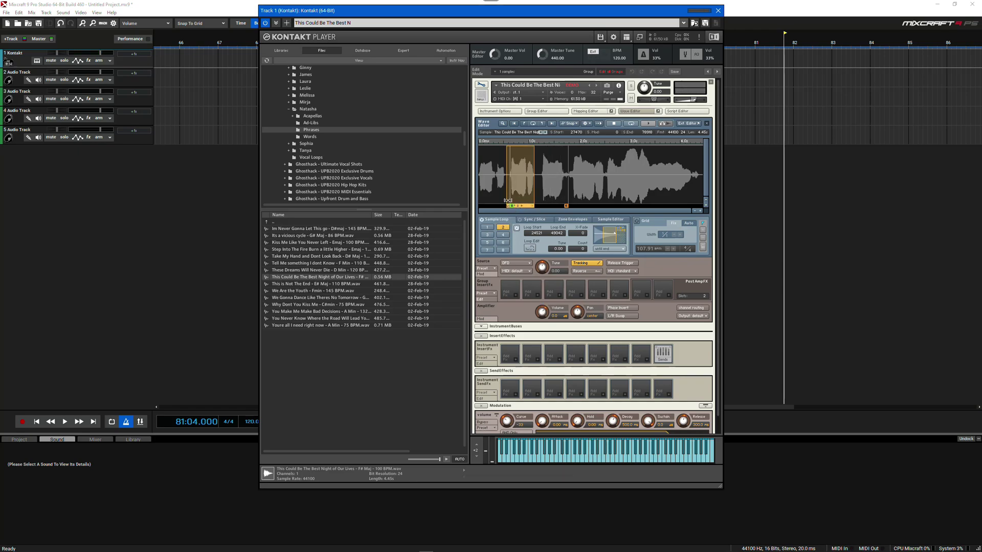
drag(506, 198, 510, 198)
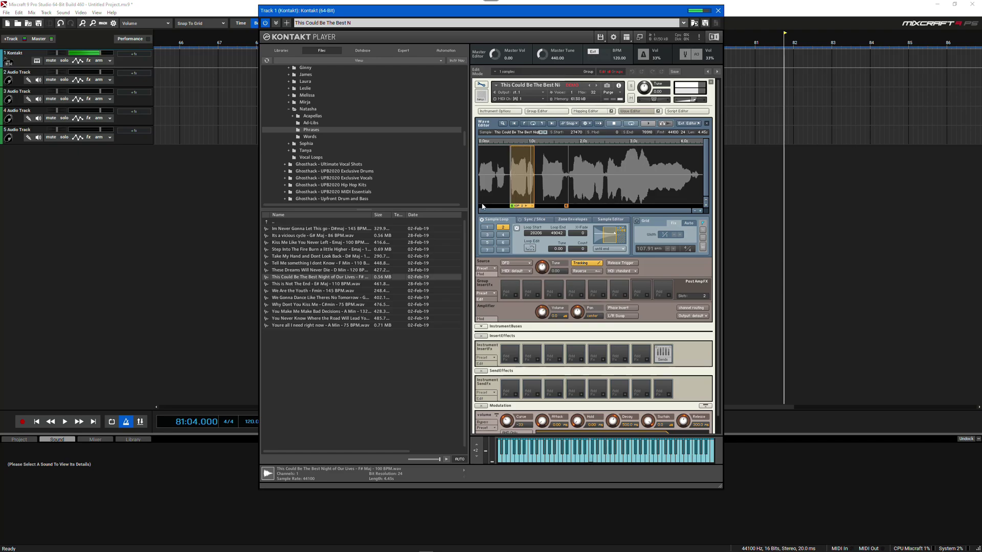
drag(585, 249, 584, 248)
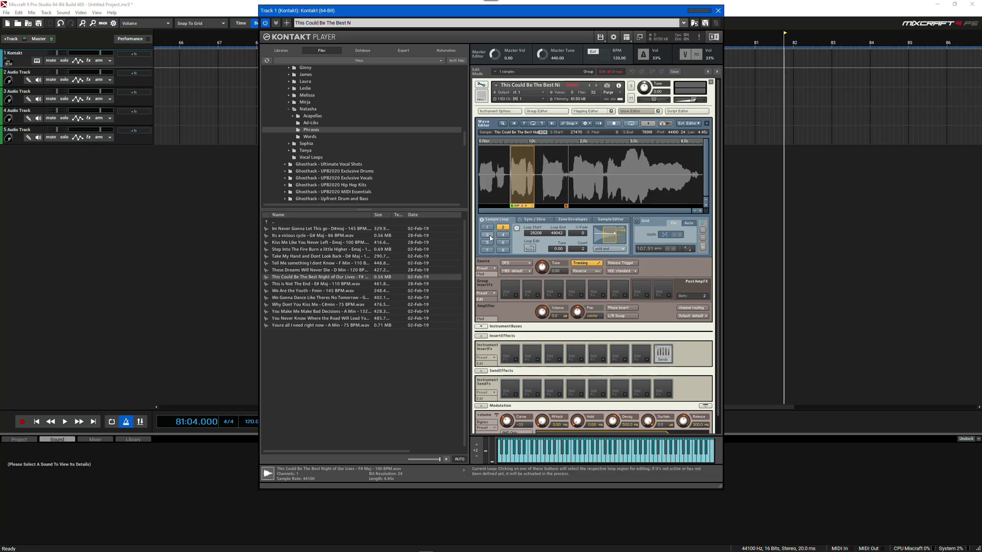
Extend the sample end to about 2.5 s, position activated loop region 3 over about 1.8–2.35 s, and set its loop count.
click(487, 234)
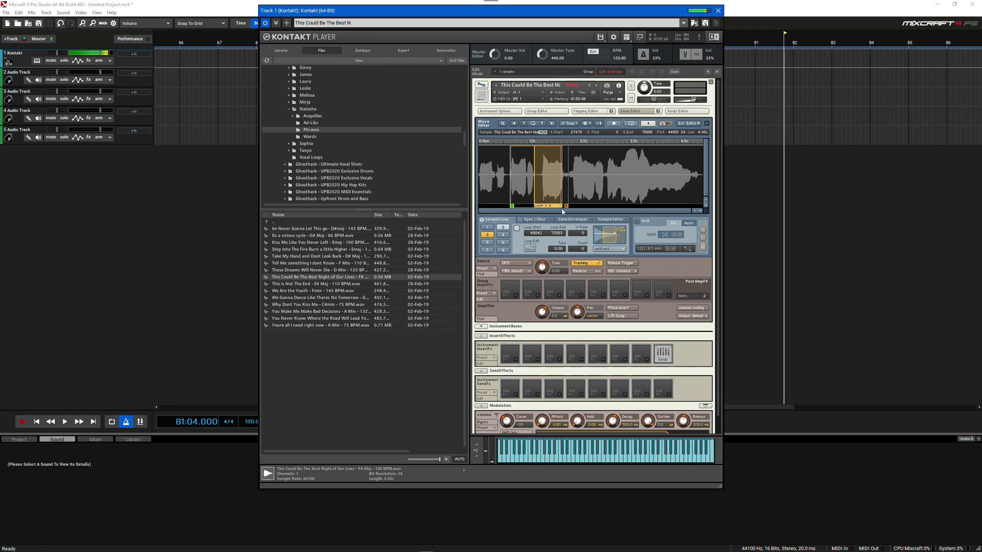
drag(566, 205, 602, 206)
drag(547, 183, 582, 186)
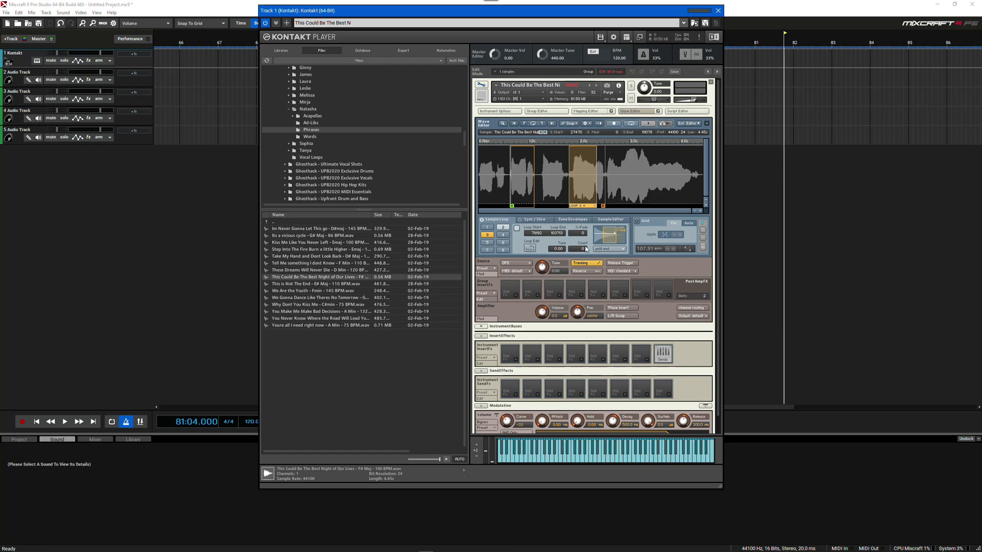
drag(586, 249, 586, 246)
Toggle sample loop region 3 off and back on, and deactivate loop region 2.
click(516, 229)
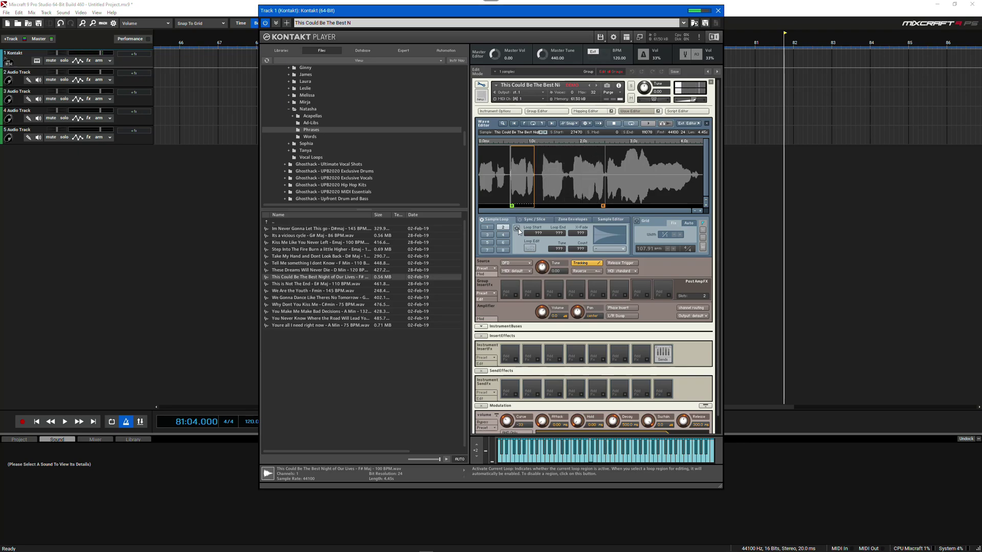
click(517, 229)
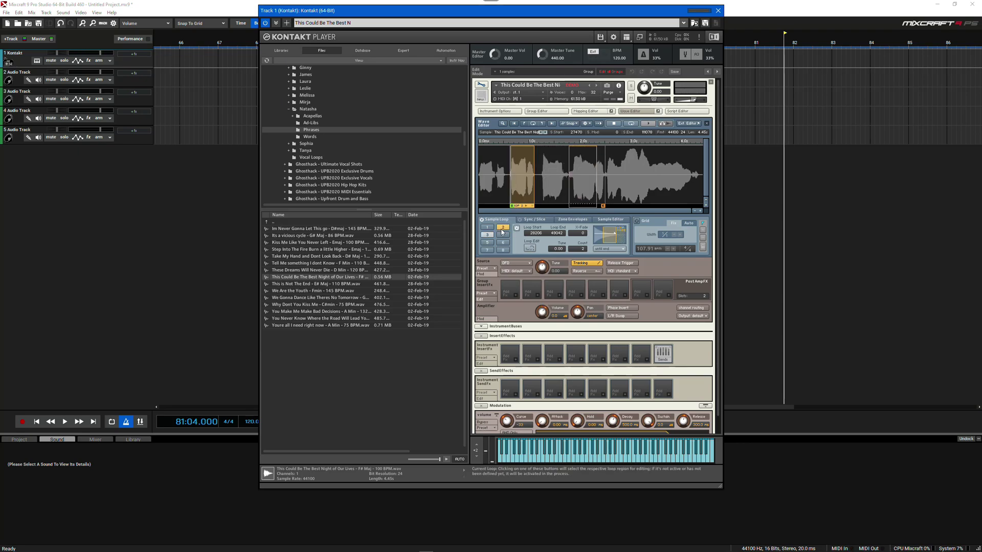
click(517, 230)
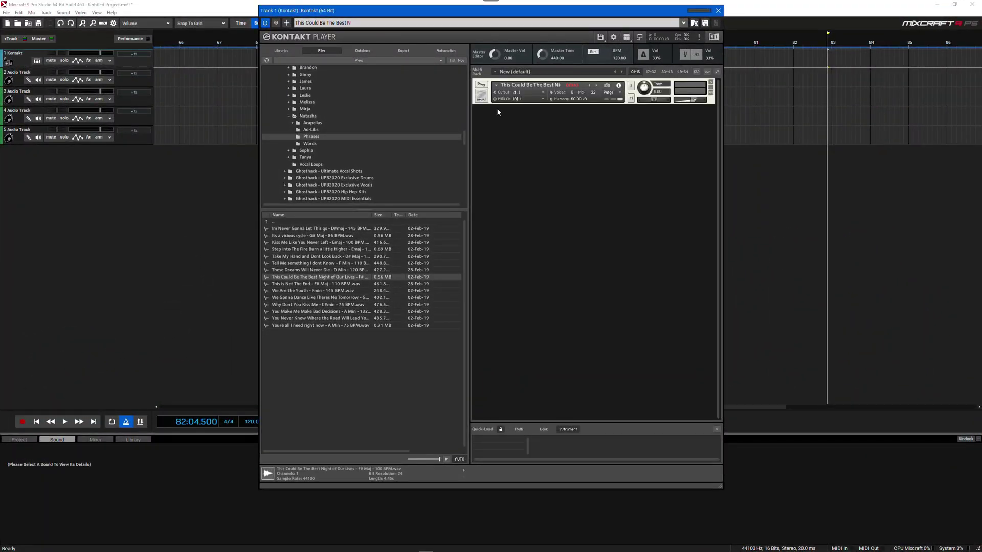
Open the reloaded phrase instrument for editing and enable Beatmachine in the Wave Editor's Sync / Slice section.
click(480, 85)
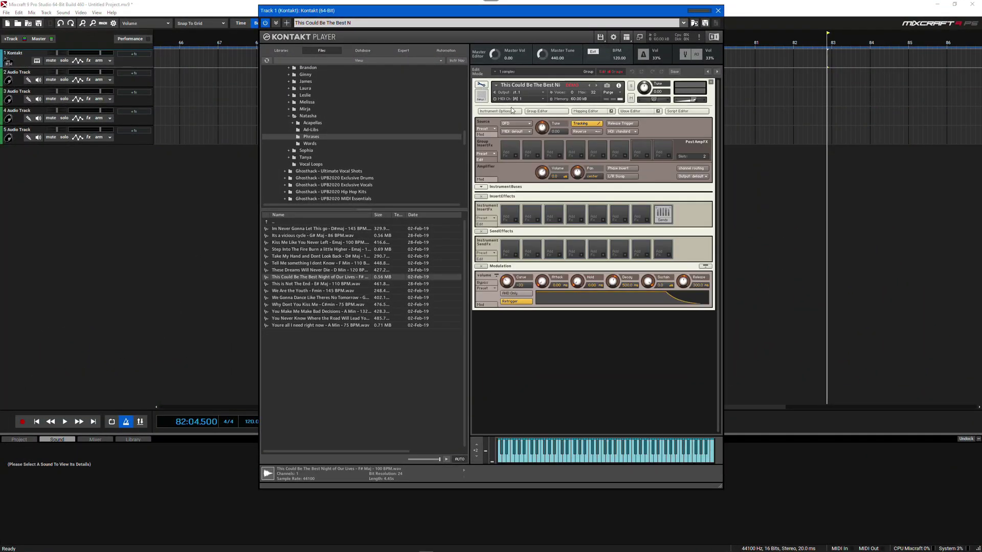
click(630, 111)
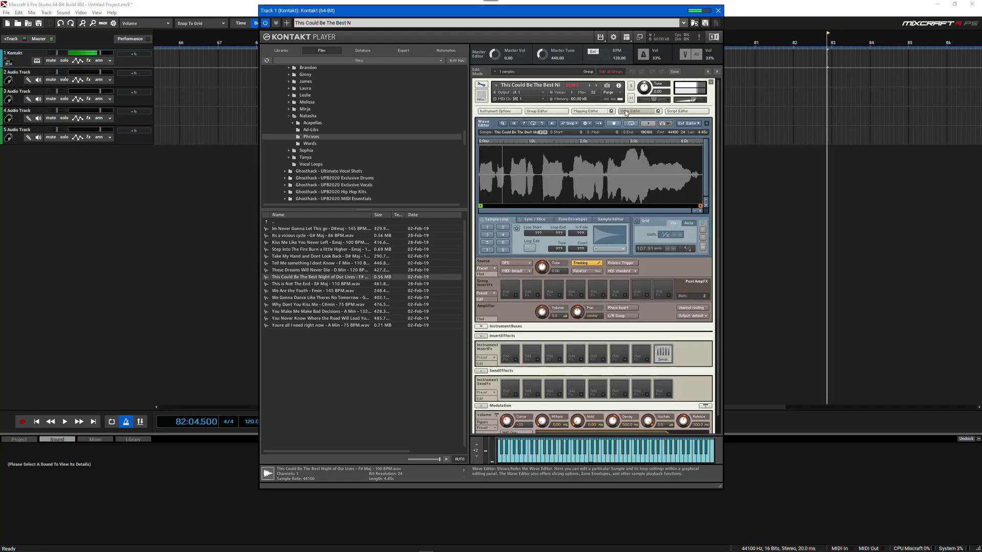
click(529, 222)
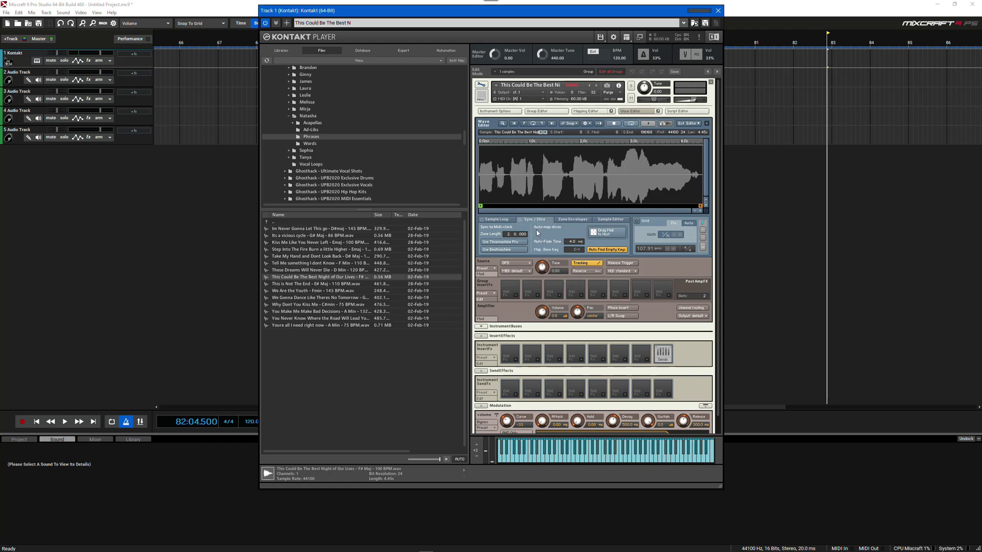
click(516, 250)
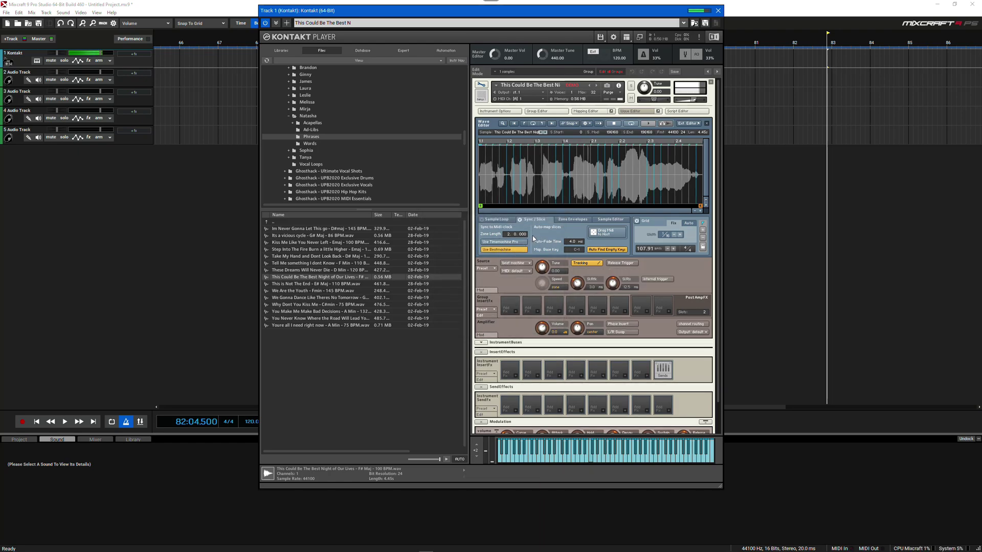
Select three separate slices in the phrase's waveform and assign them to individual keys G2, A2 and B2 in the Mapping Editor.
ctrl+click(531, 184)
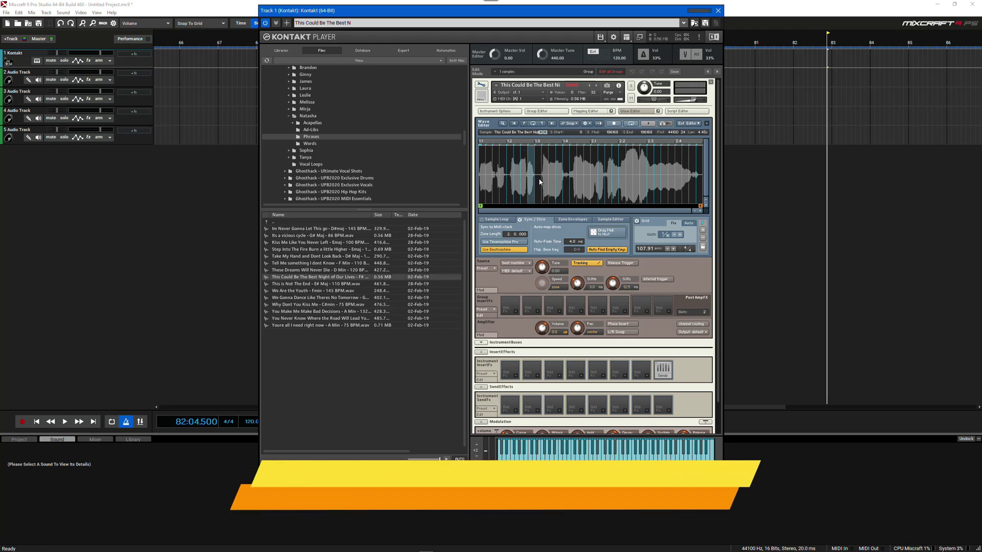
ctrl+click(545, 183)
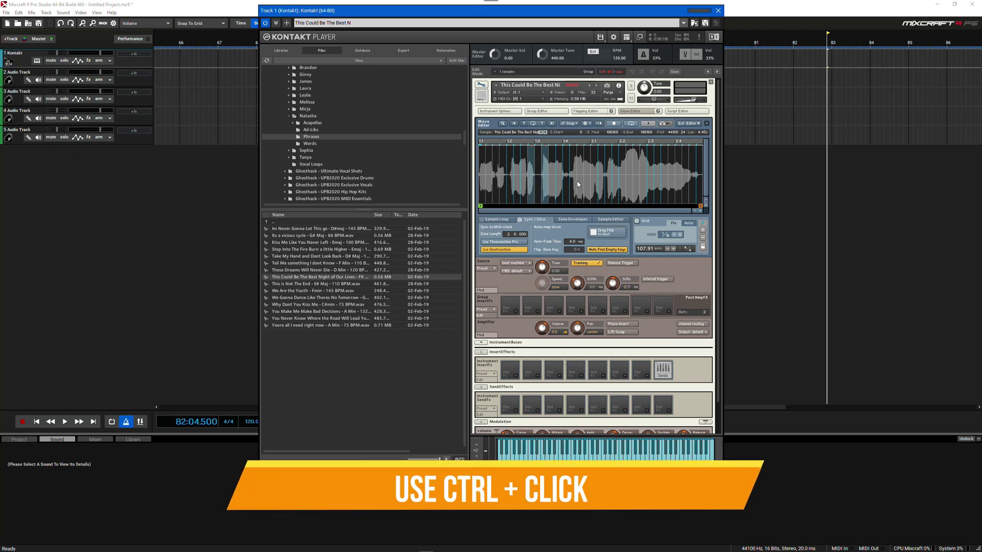
ctrl+click(603, 159)
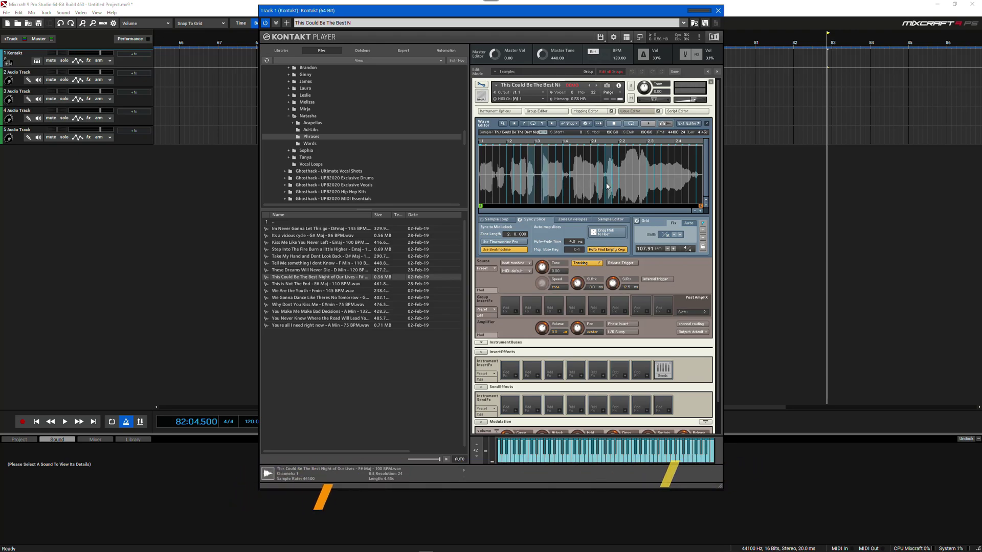
click(588, 111)
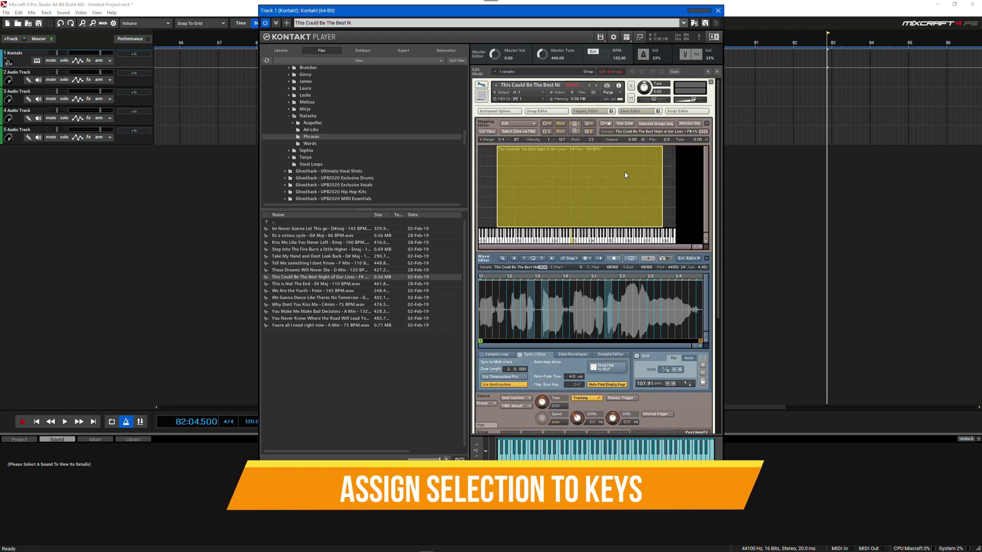
drag(702, 250, 602, 249)
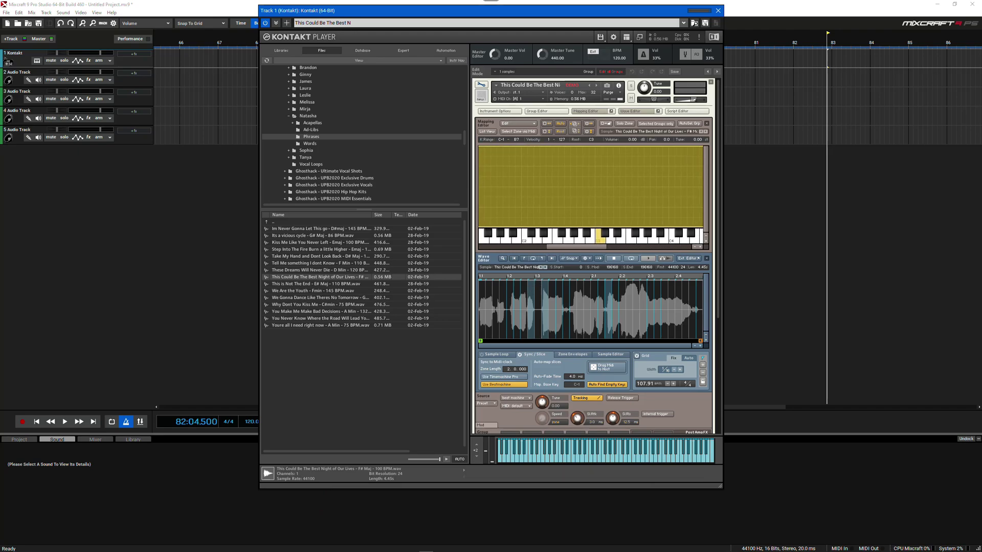
click(570, 221)
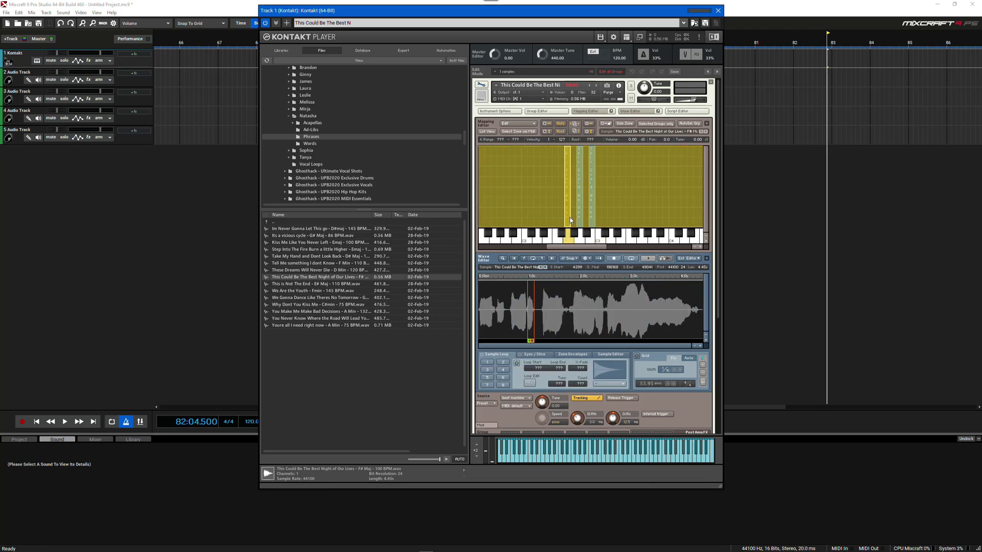
Show the zones as a list and narrow the full phrase zone's key range to C3–D3.
click(486, 131)
click(498, 154)
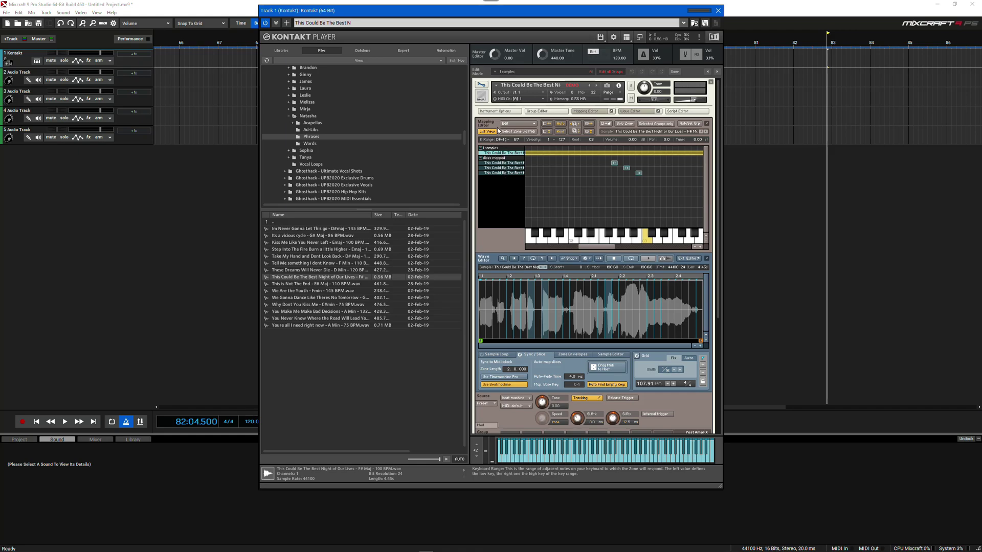
drag(498, 94, 498, 50)
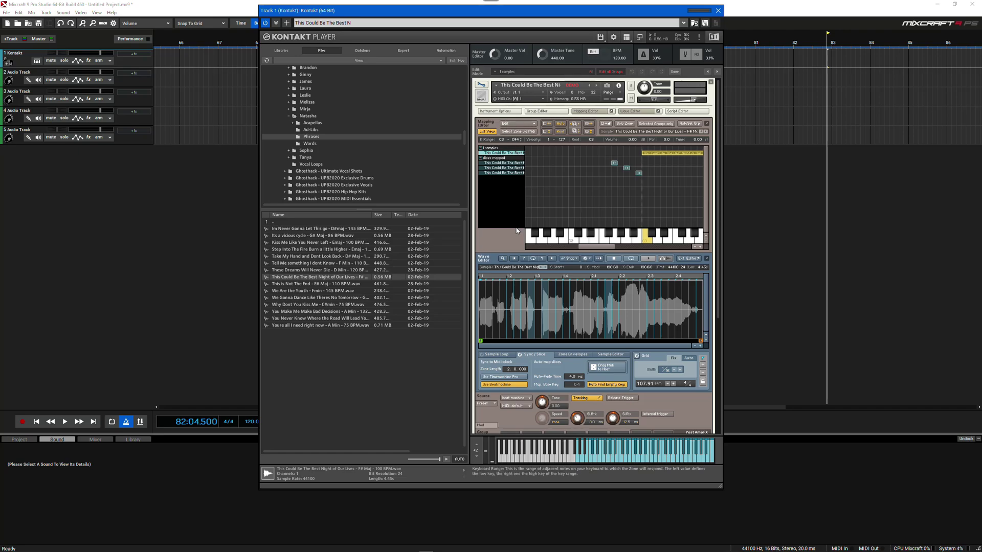
key(ctrl+shift+Left)
key(ctrl+shift+Left)
key(ctrl+shift+Left)
key(ctrl+shift+Left)
key(ctrl+shift+Left)
key(ctrl+shift+Left)
key(ctrl+shift+Left)
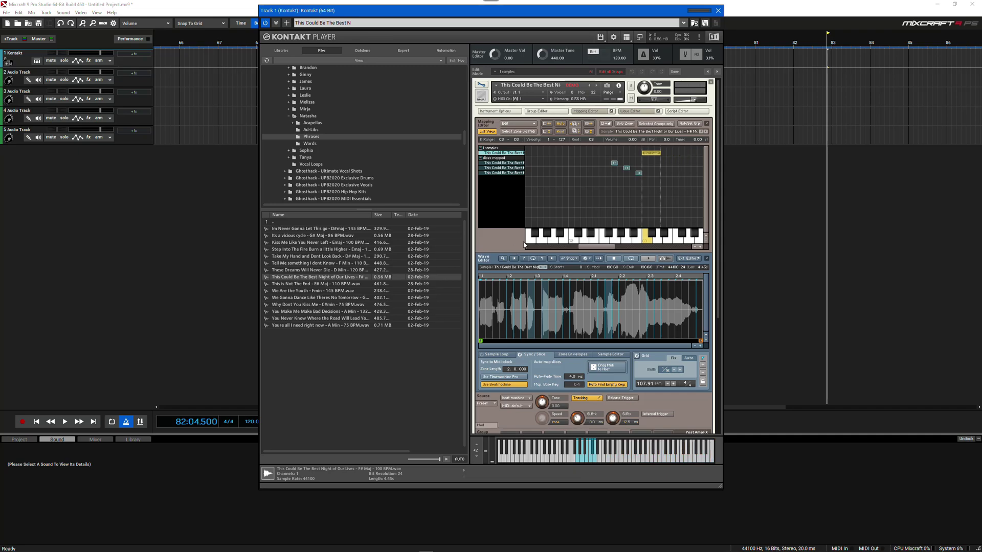
Examine the three mapped slice zones one by one along with their waveform portions.
click(613, 164)
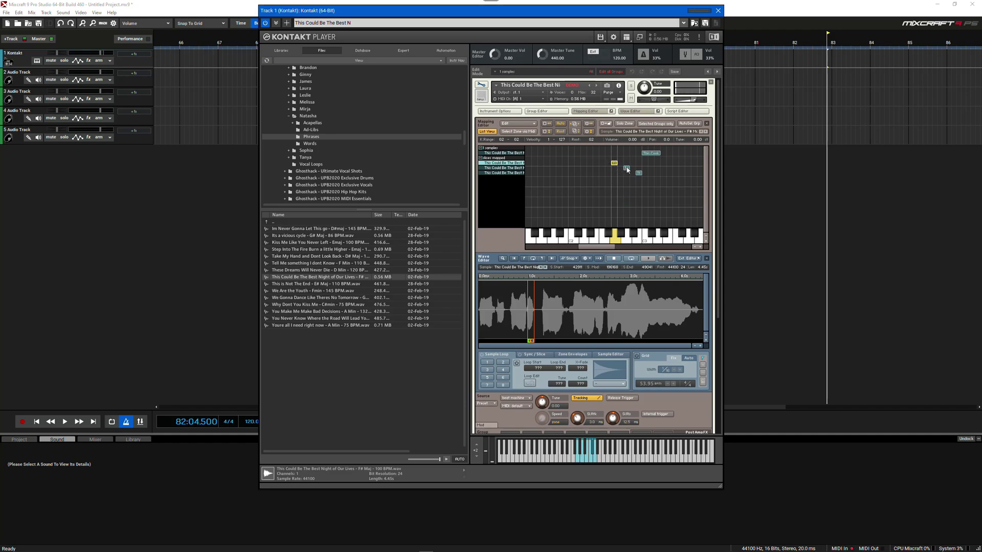
click(626, 168)
click(639, 173)
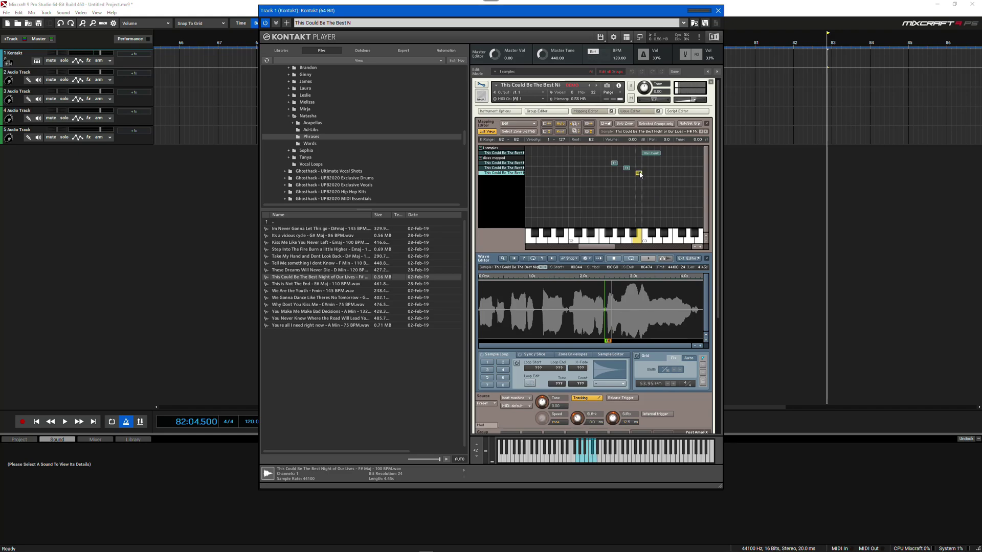
click(614, 164)
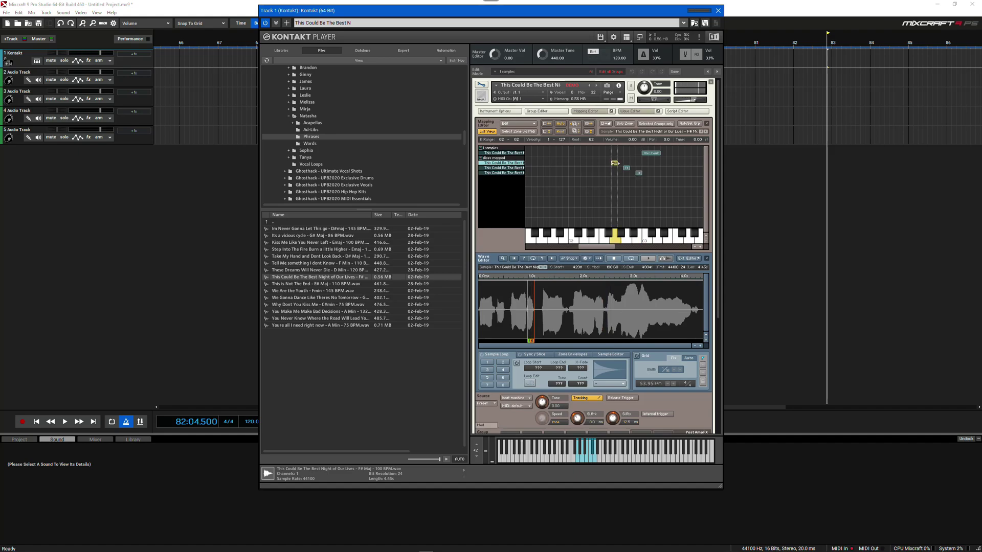
click(626, 169)
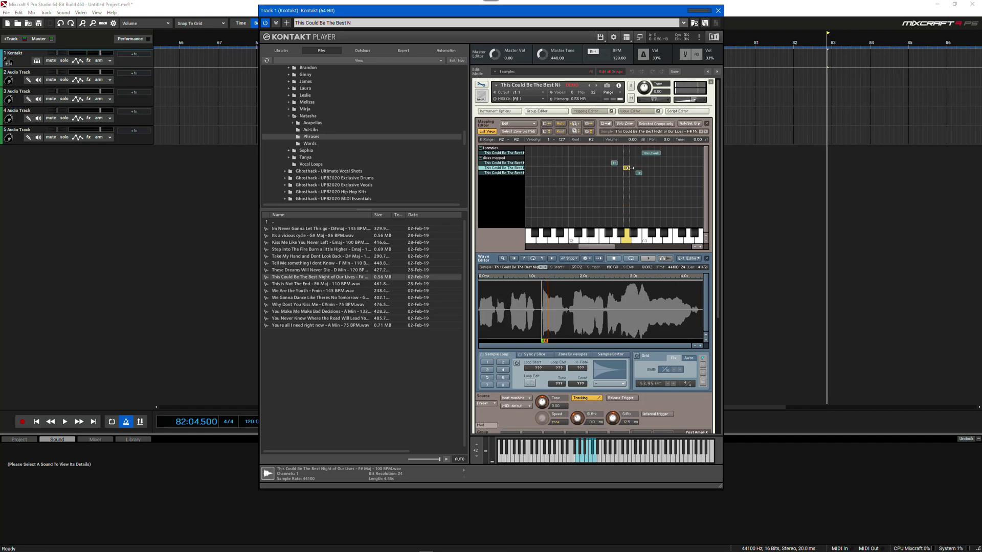
click(638, 174)
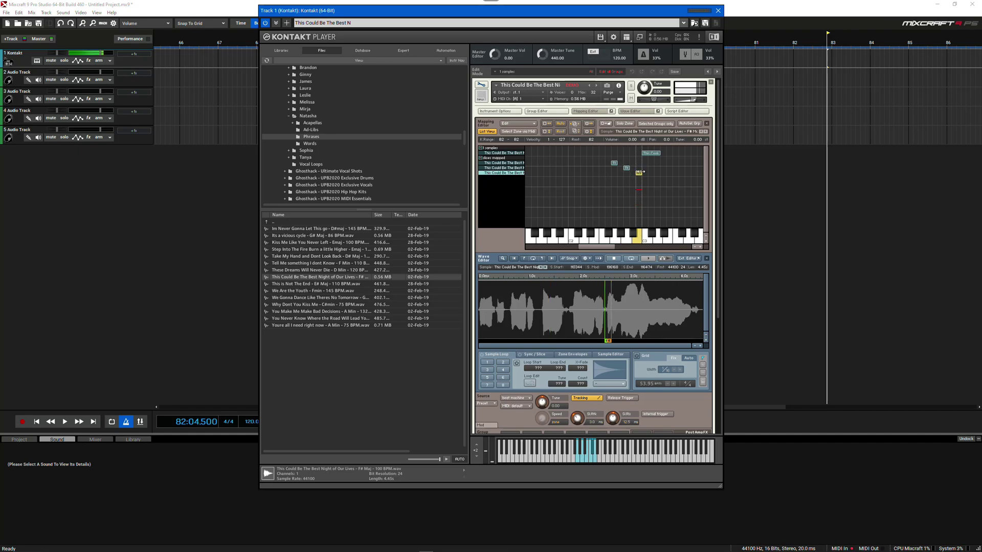
Turn off Beatmachine for the full phrase zone and select the three slice zones together.
click(648, 154)
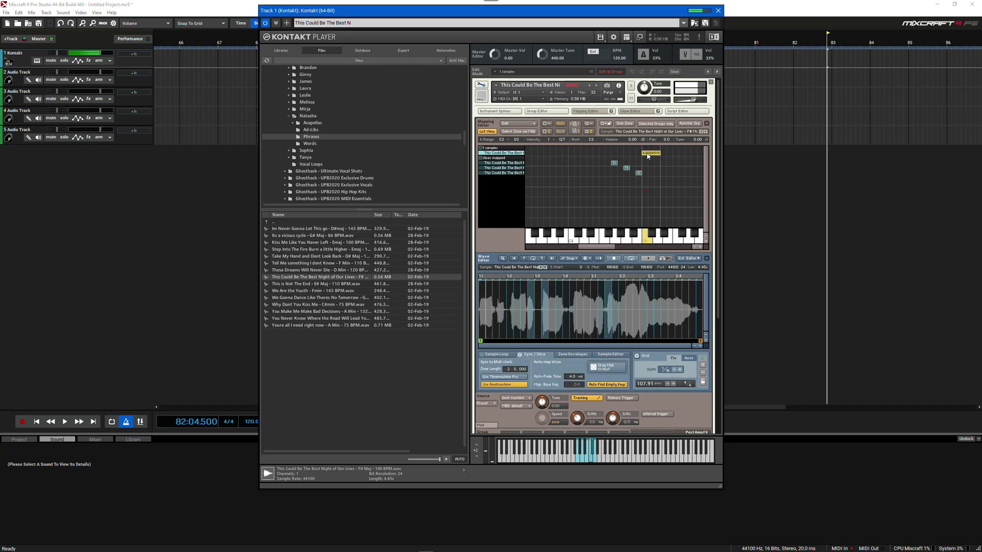
click(503, 384)
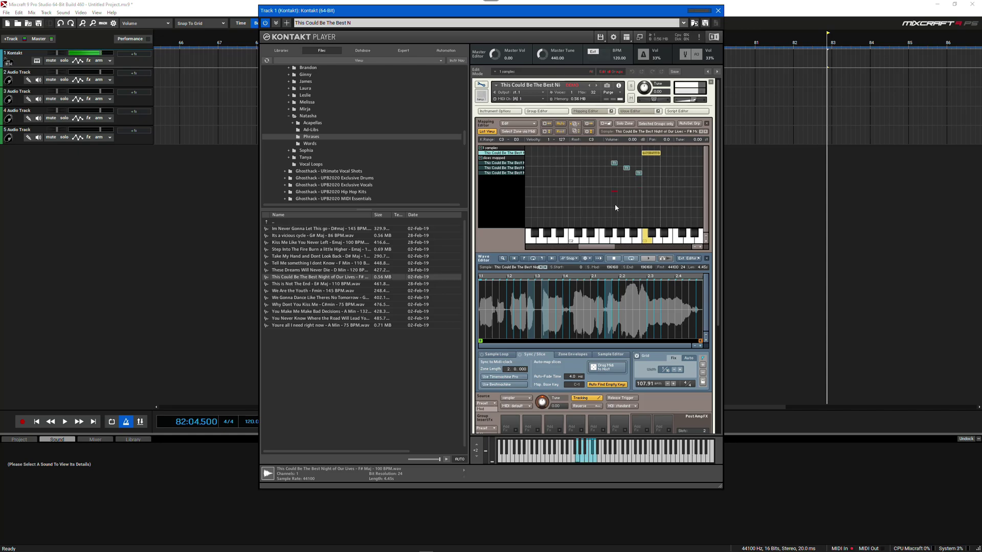
drag(597, 157, 638, 192)
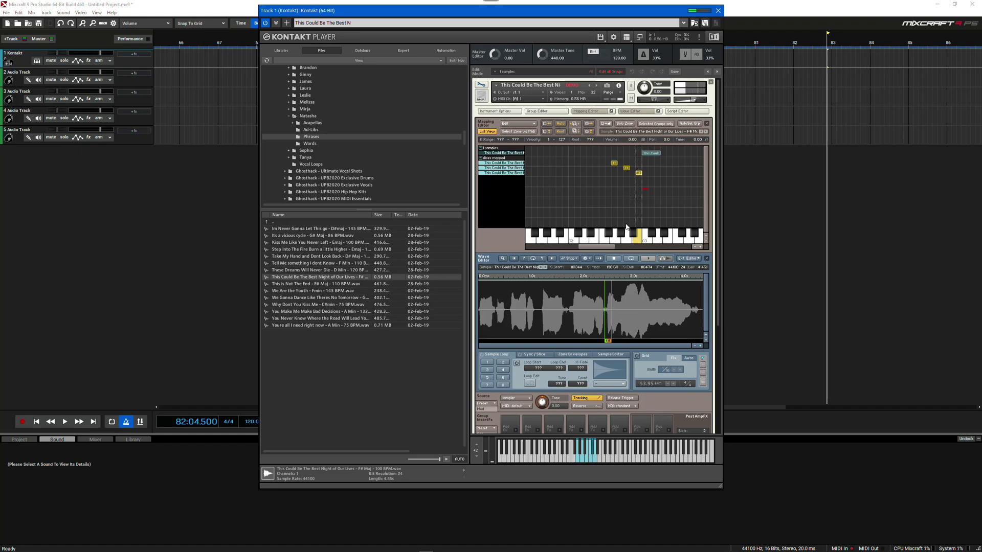
Check the send effects' factory presets and load a Convolution reverb into the first instrument send slot.
drag(719, 310, 719, 422)
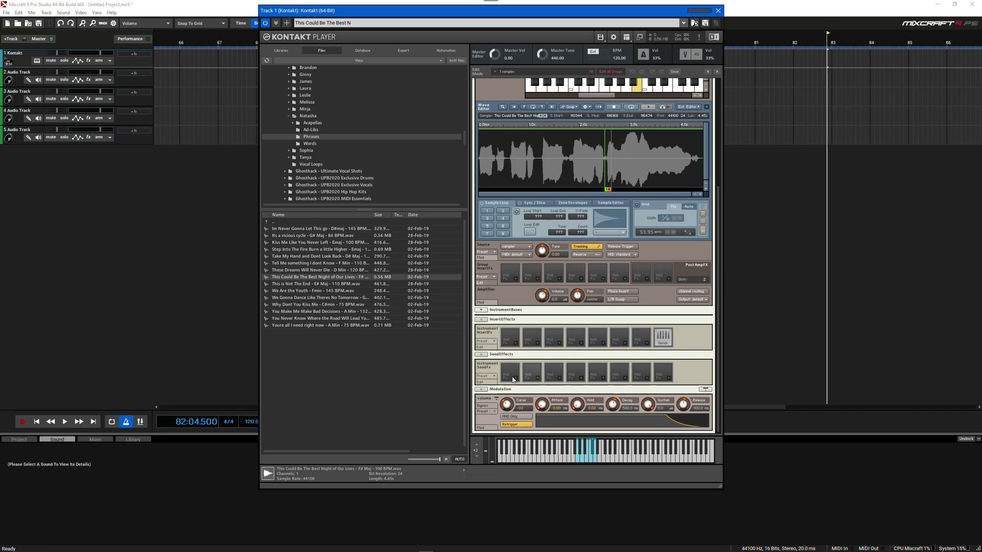
click(489, 376)
mouse_move(497, 384)
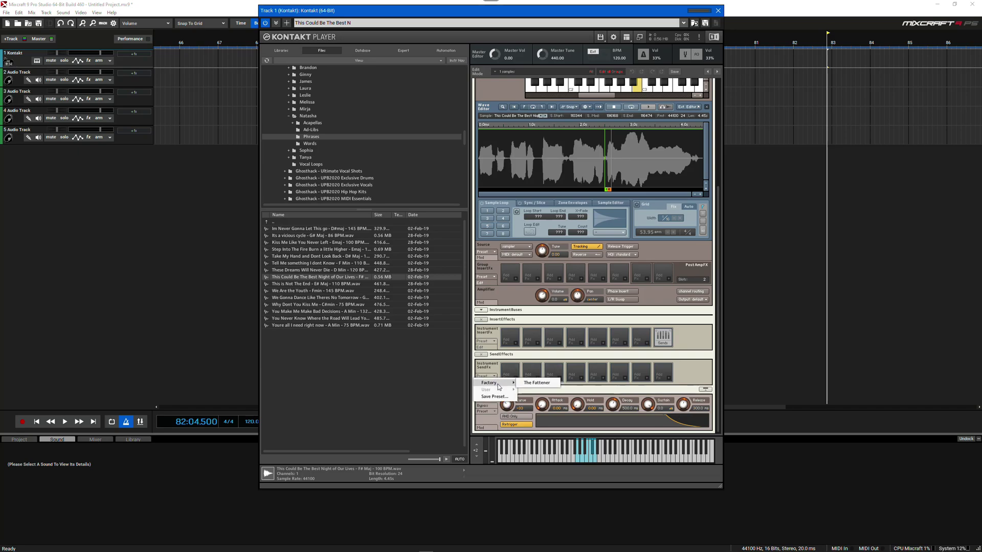
click(510, 372)
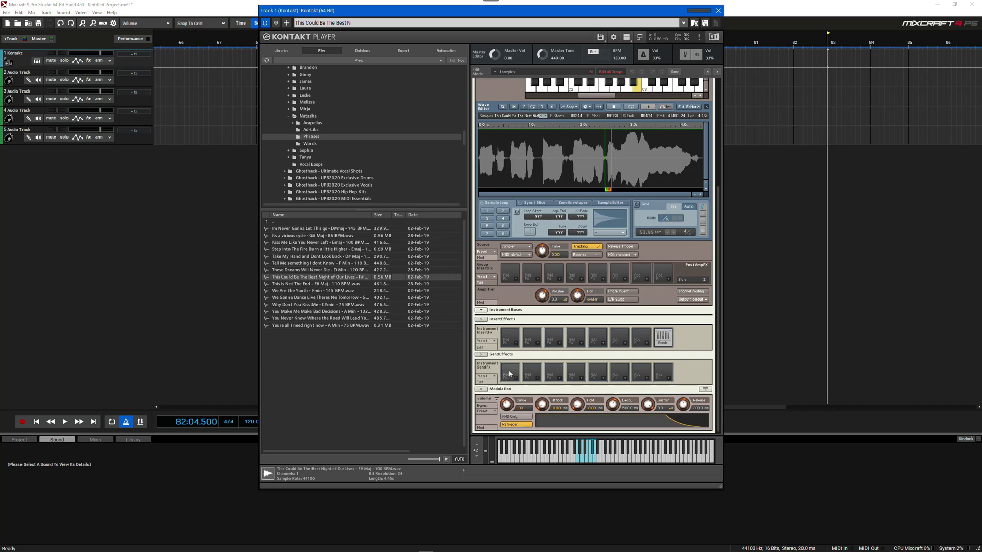
click(510, 373)
mouse_move(530, 394)
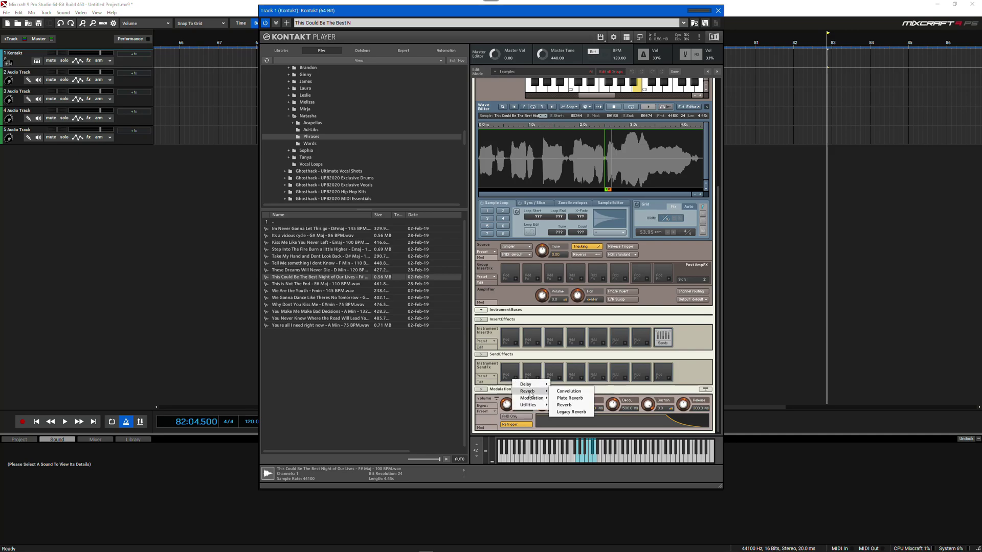
click(555, 392)
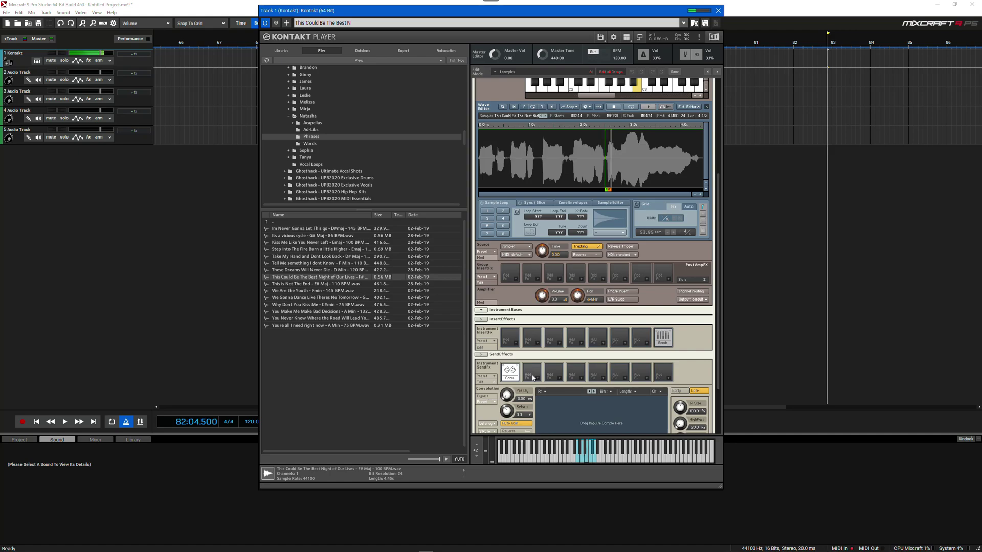
Browse the Reverb effects available for the second instrument send slot.
click(532, 378)
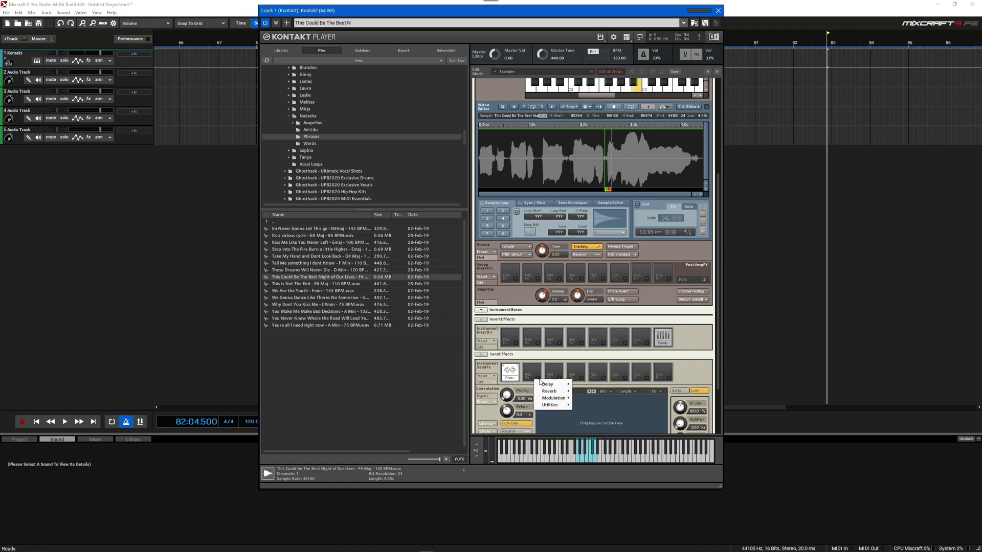
click(571, 394)
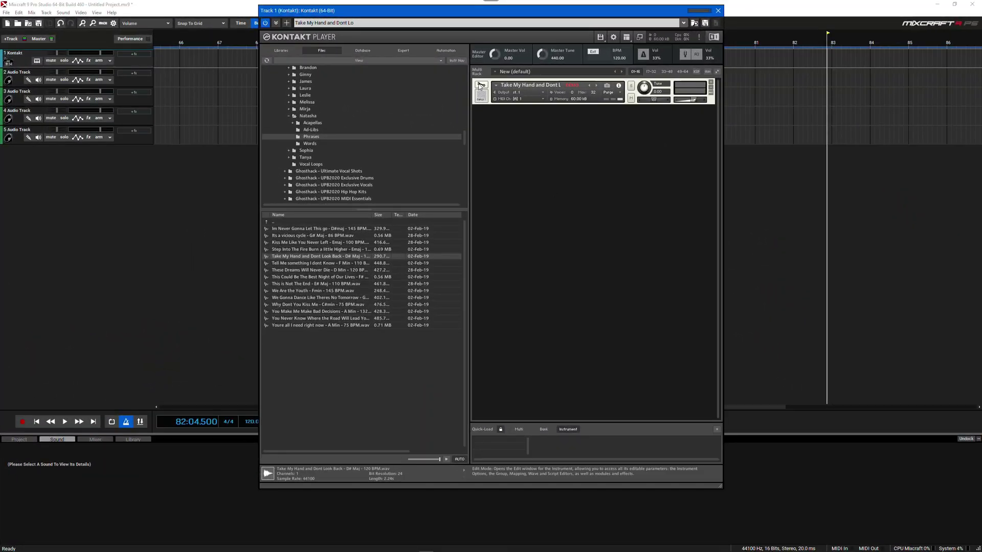
Open the Take My Hand and Dont Look Back instrument for editing and show its Wave Editor and Script Editor.
click(481, 85)
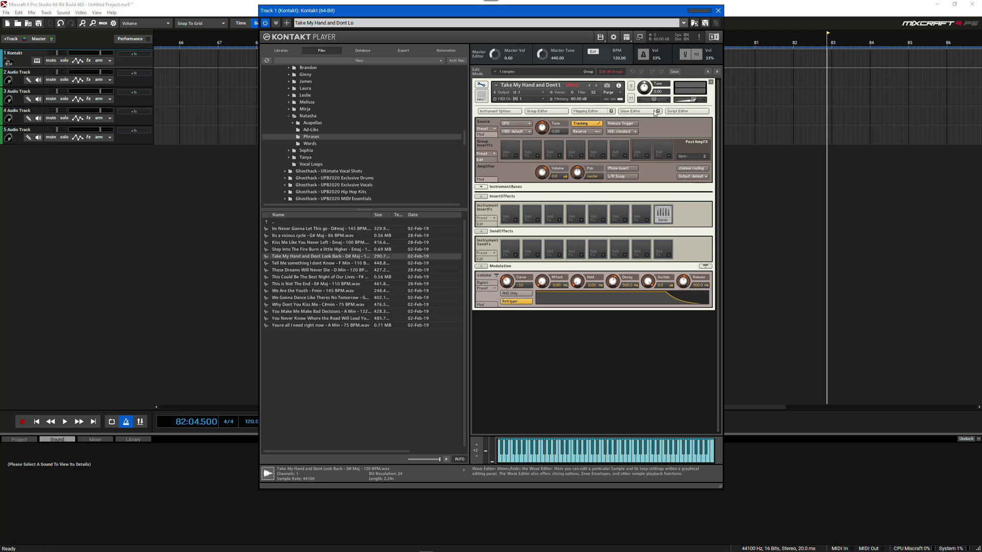
click(637, 111)
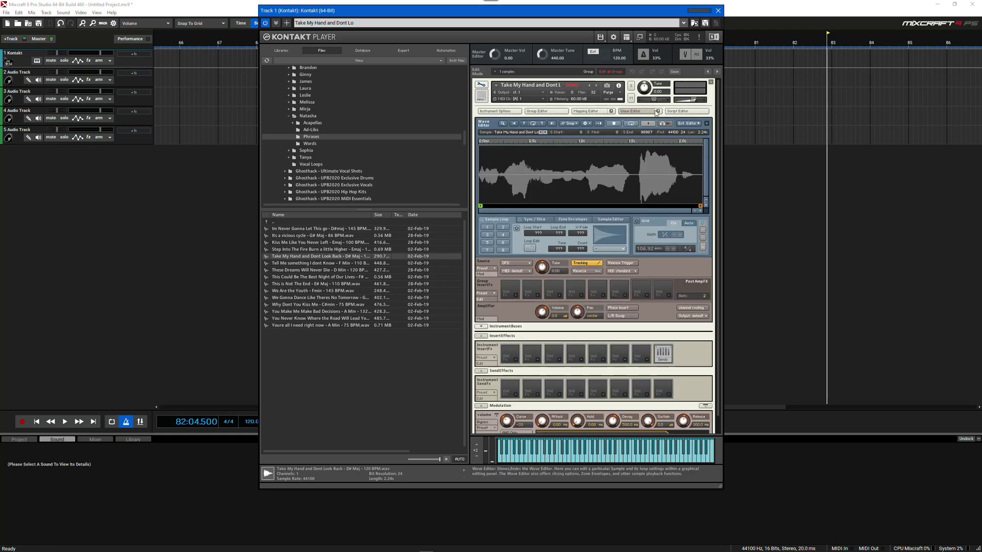
click(681, 111)
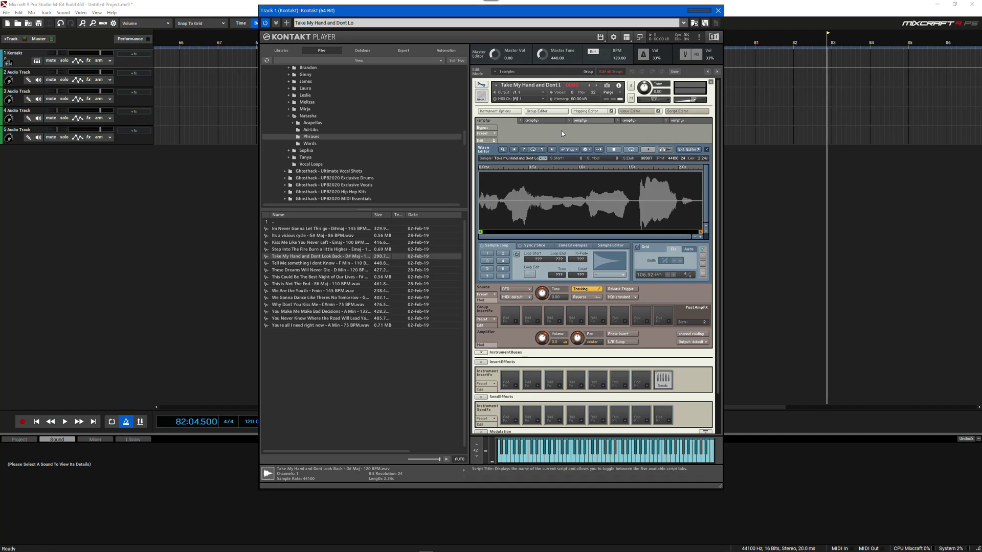
Load the factory Arpeggiator script from the Sequencing presets into the first script slot.
click(485, 134)
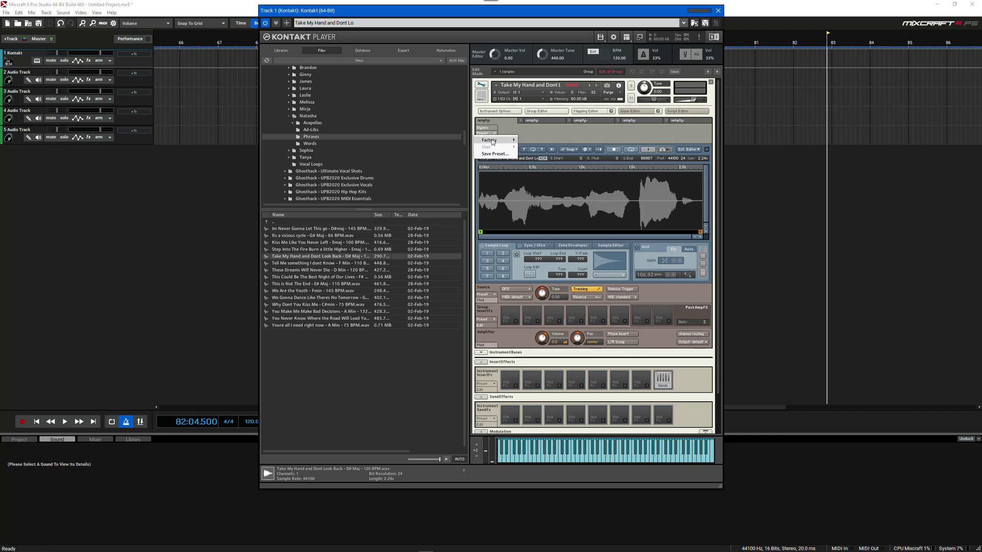
mouse_move(492, 140)
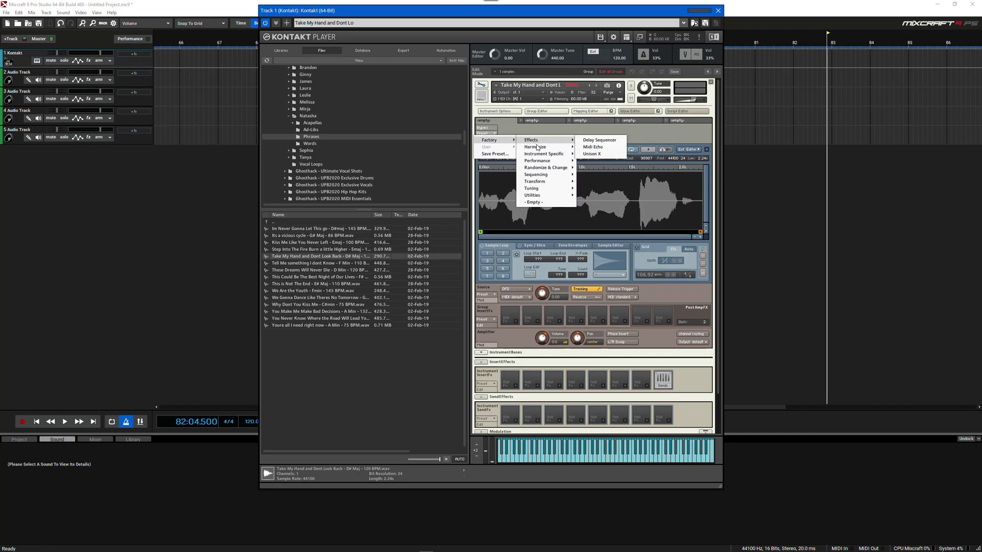
mouse_move(538, 149)
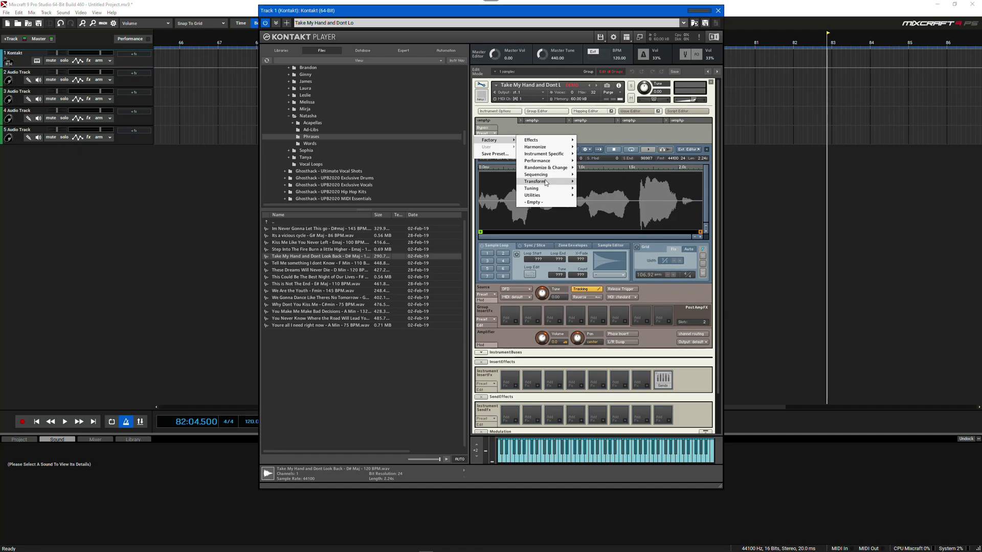
mouse_move(546, 191)
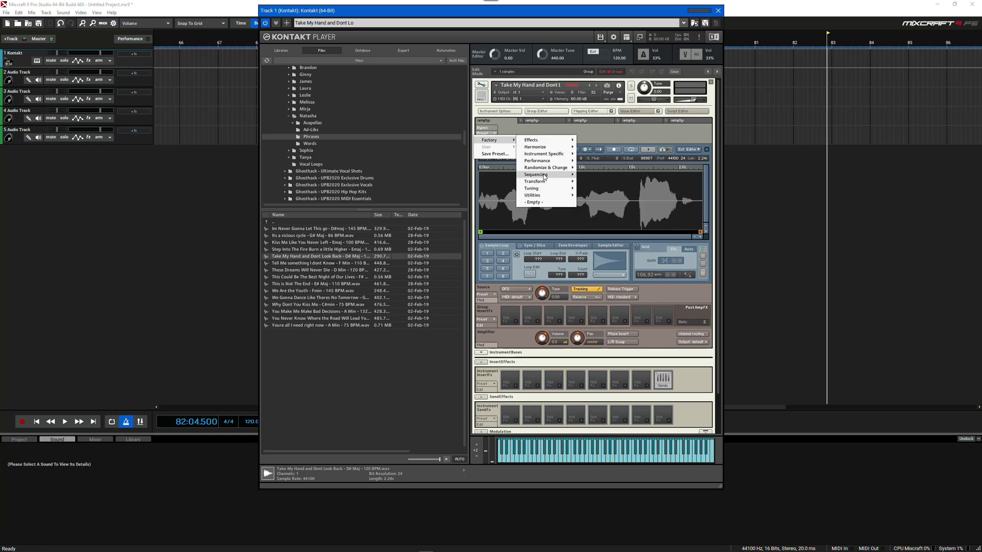
click(585, 175)
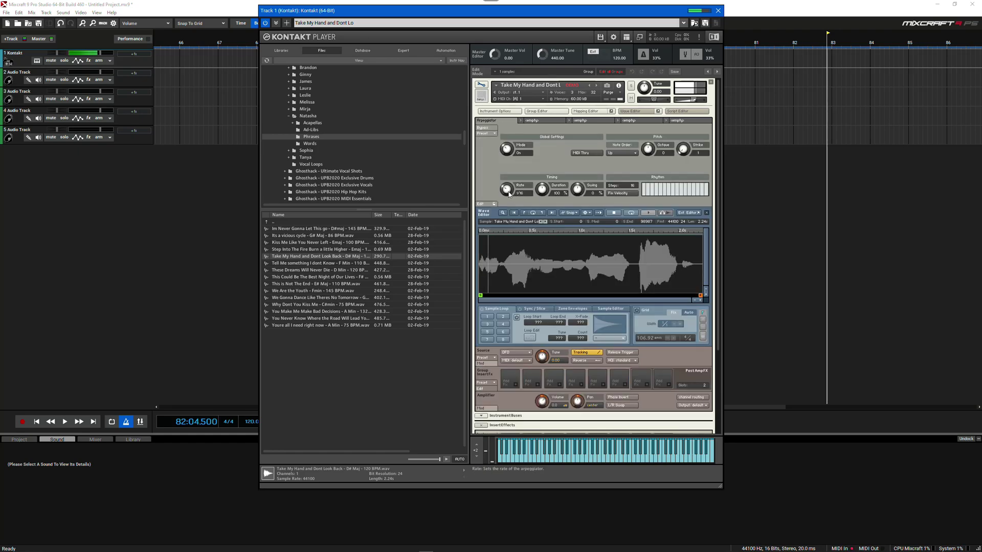
Slow the arpeggiator's rate to 1/4 while the vocal phrase plays.
drag(502, 173, 503, 178)
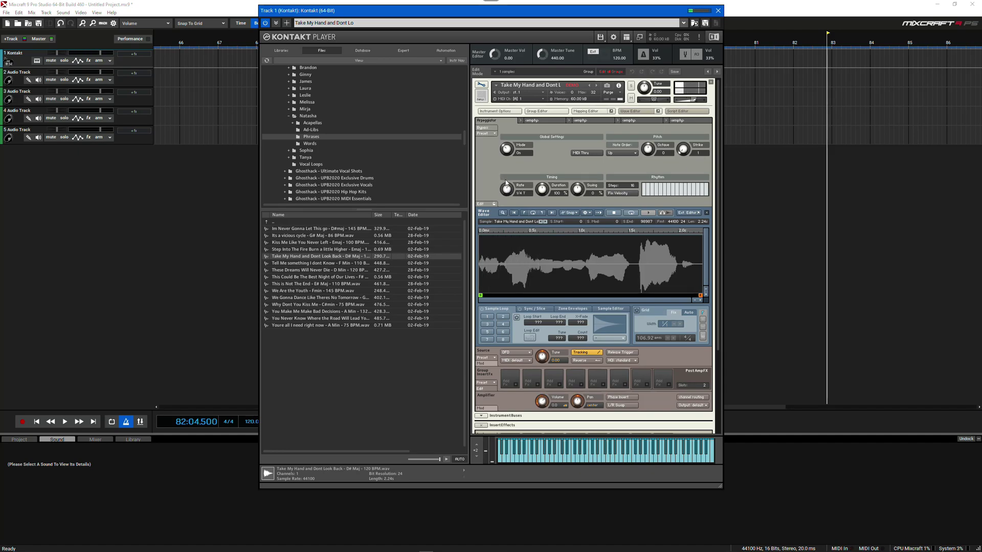
drag(502, 172, 513, 198)
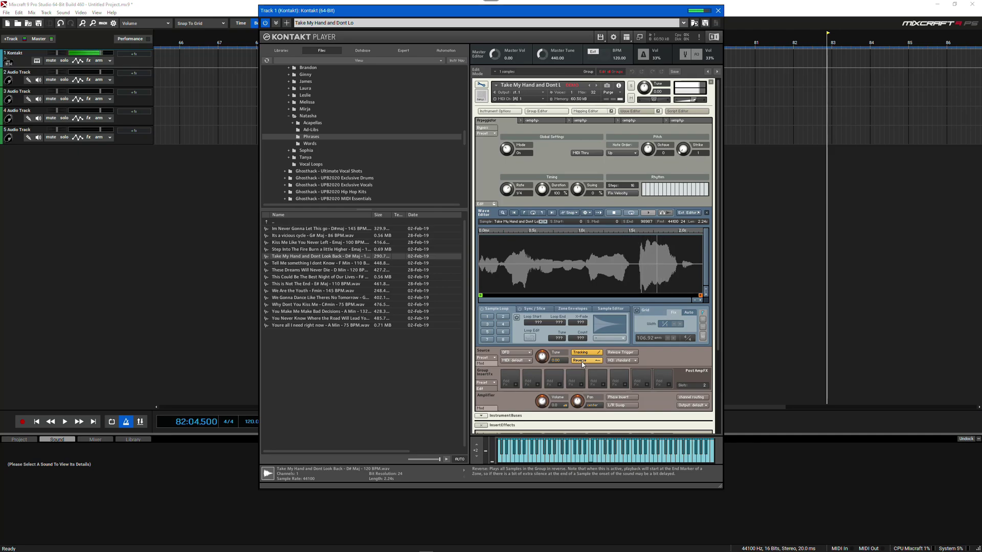
drag(542, 189, 543, 185)
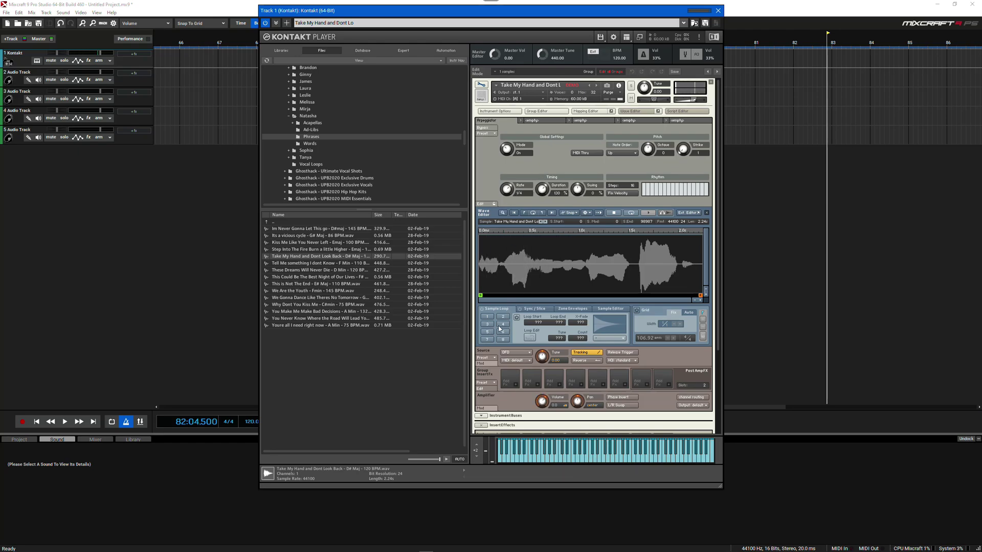
Turn on the sample loop and deactivate loop regions 1, 3 and 5 to 8, keeping only regions 2 and 4 active.
click(482, 310)
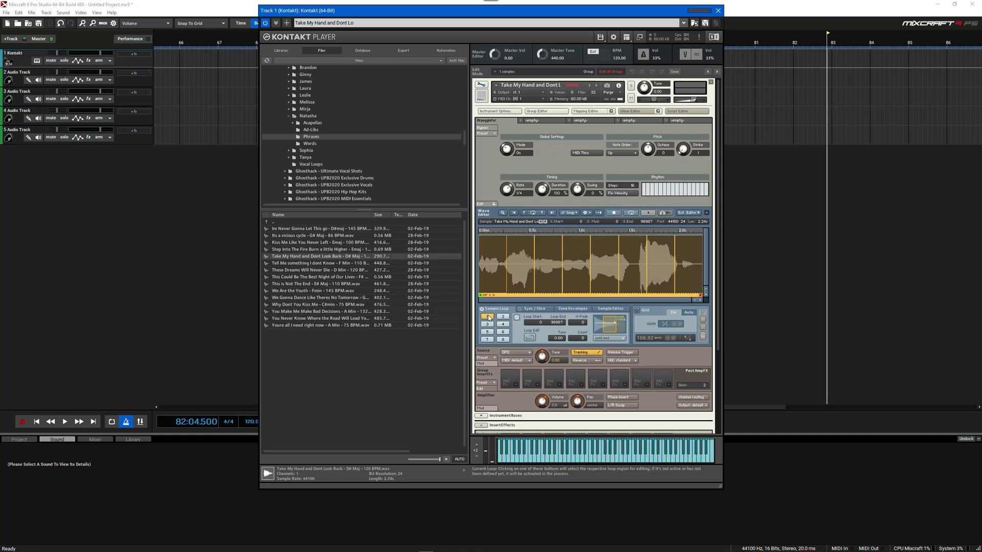
click(503, 317)
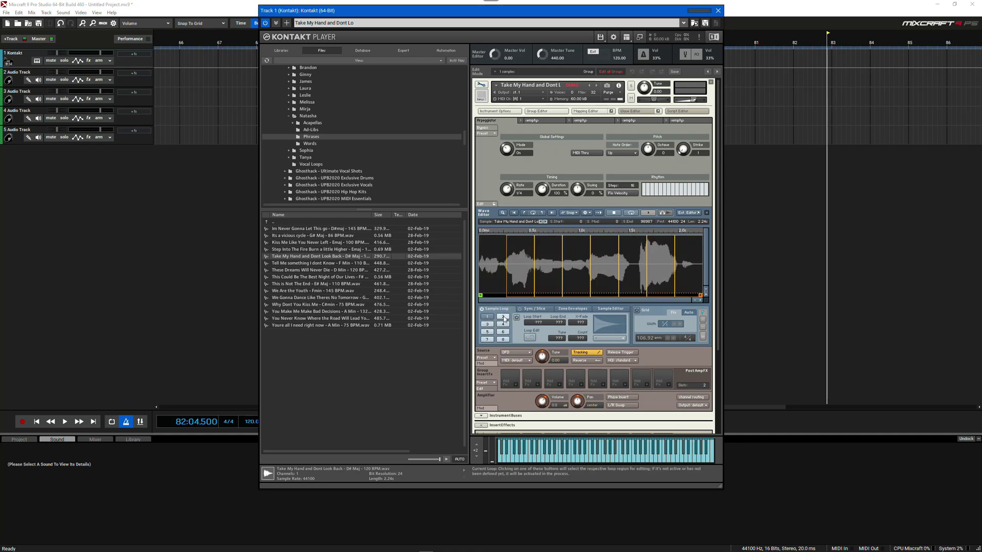
click(487, 325)
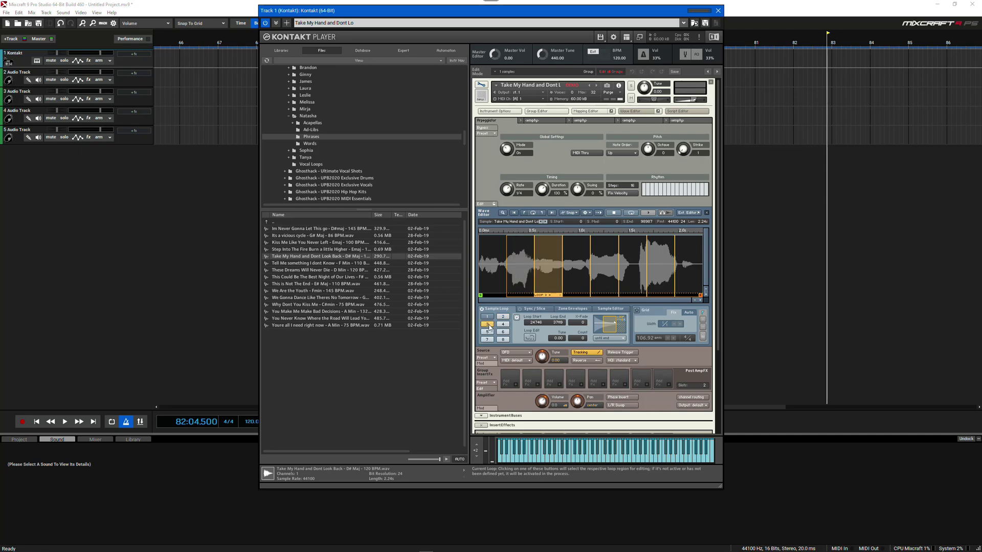
click(506, 324)
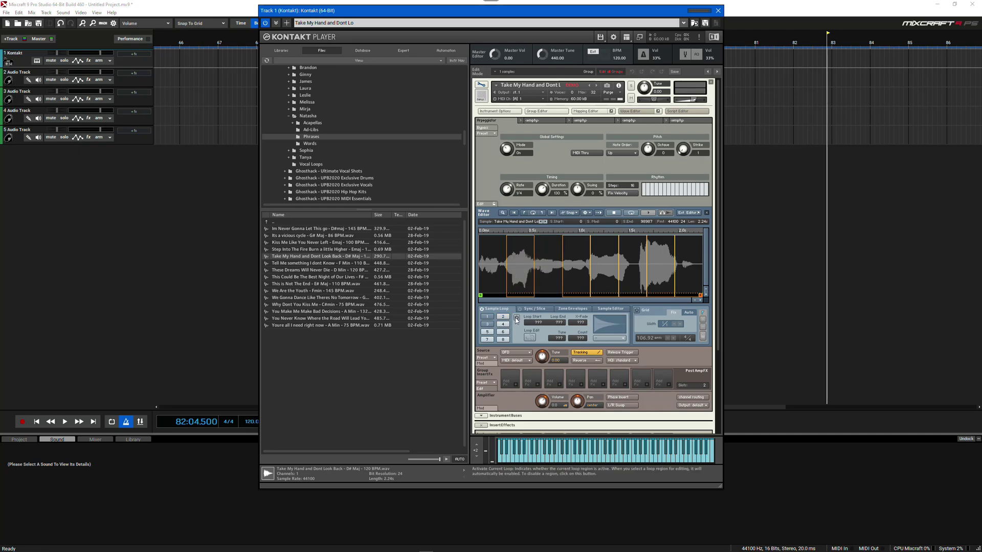
click(487, 331)
click(503, 331)
click(487, 339)
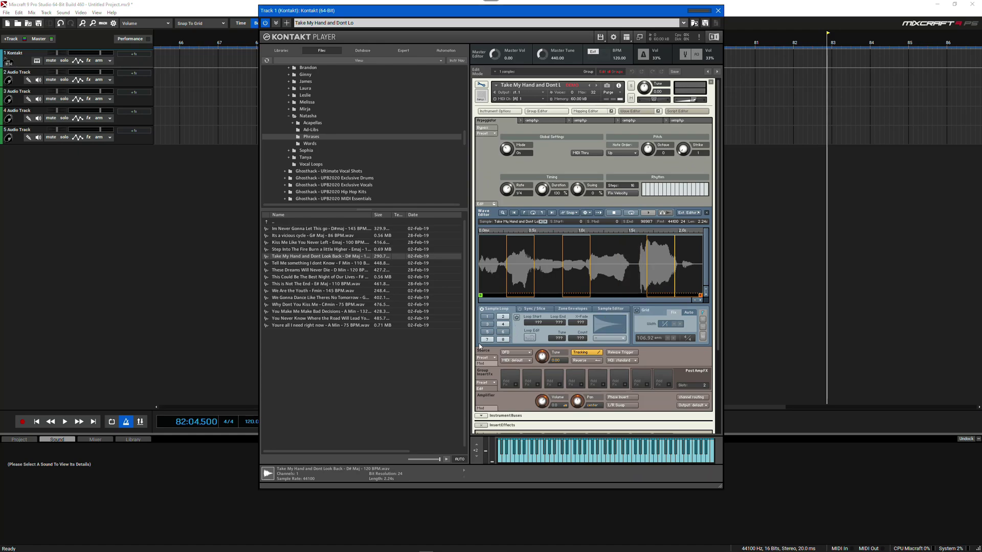
click(516, 317)
click(516, 317)
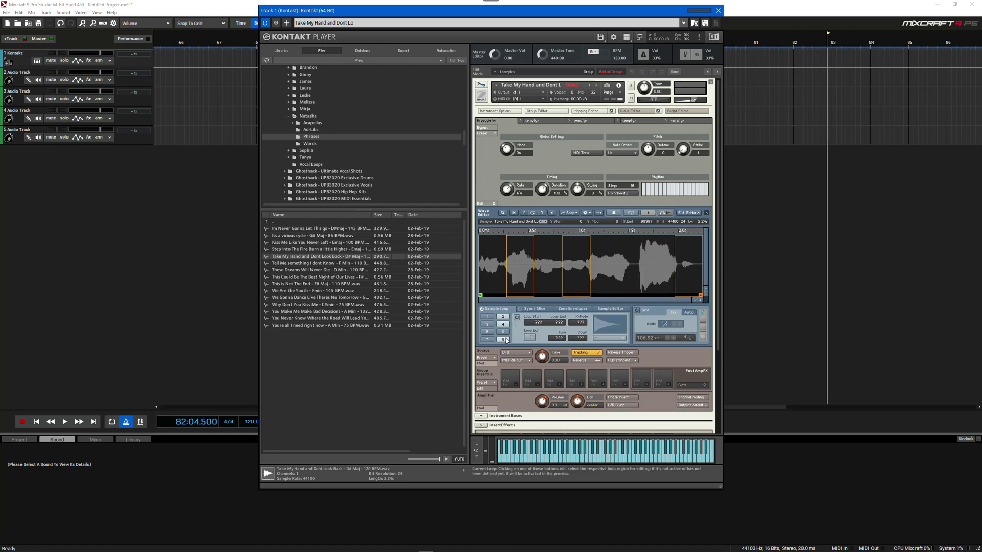
click(503, 339)
click(517, 317)
click(516, 318)
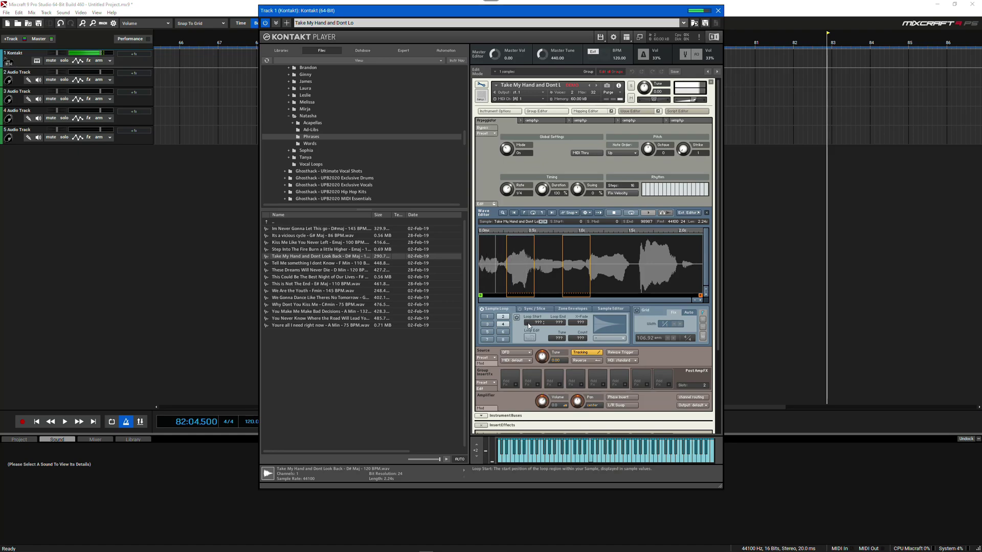
Set the loop count of region 2 to 1 and the arpeggiator's rate to 1/2.
click(502, 319)
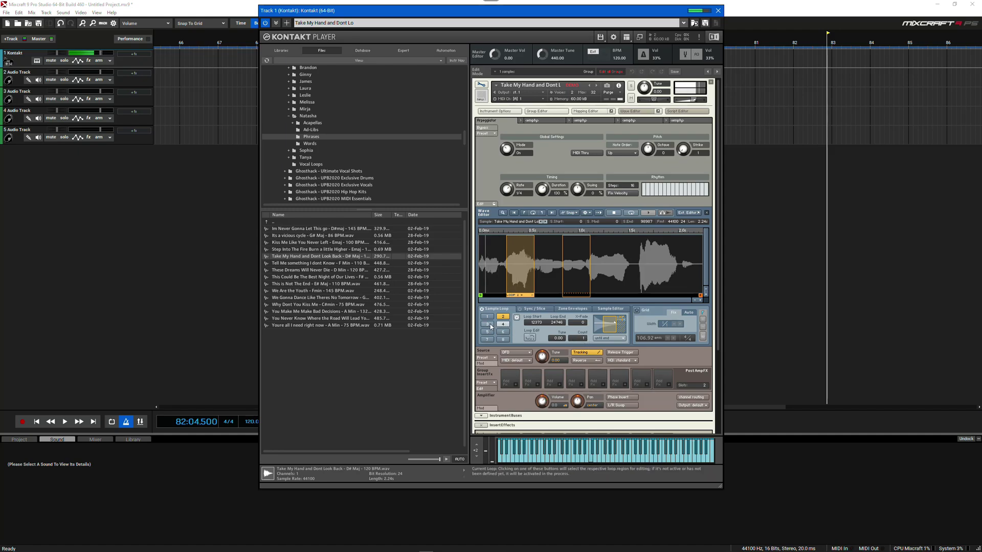
drag(507, 189, 507, 185)
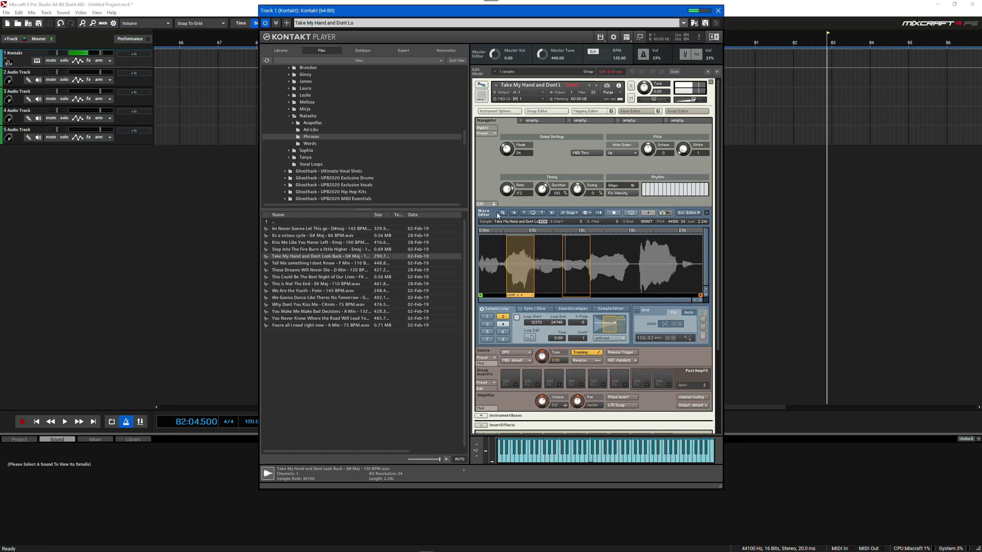
Move the sample start marker to about 0.2 s while trying reversed playback, and select loop region 4 for editing.
click(583, 361)
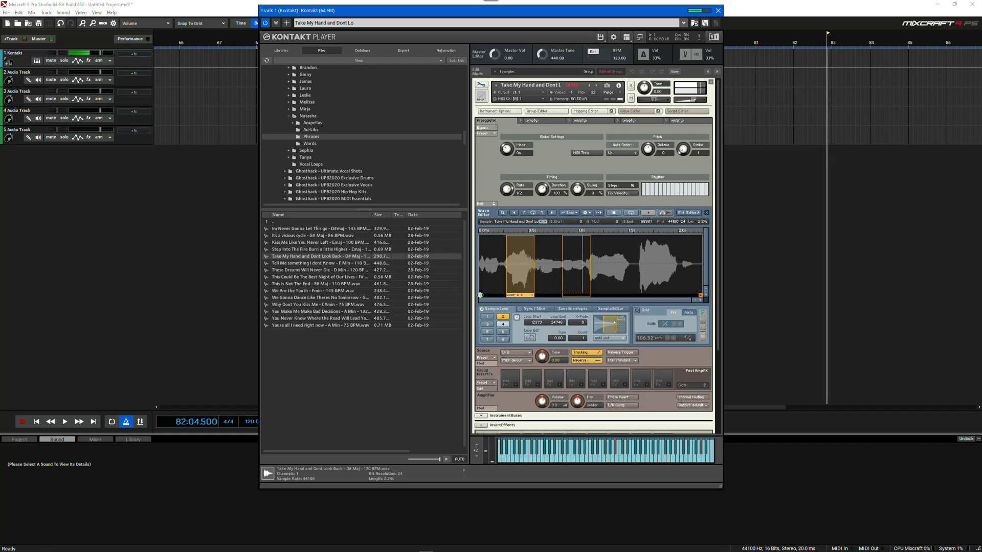
drag(483, 295, 500, 294)
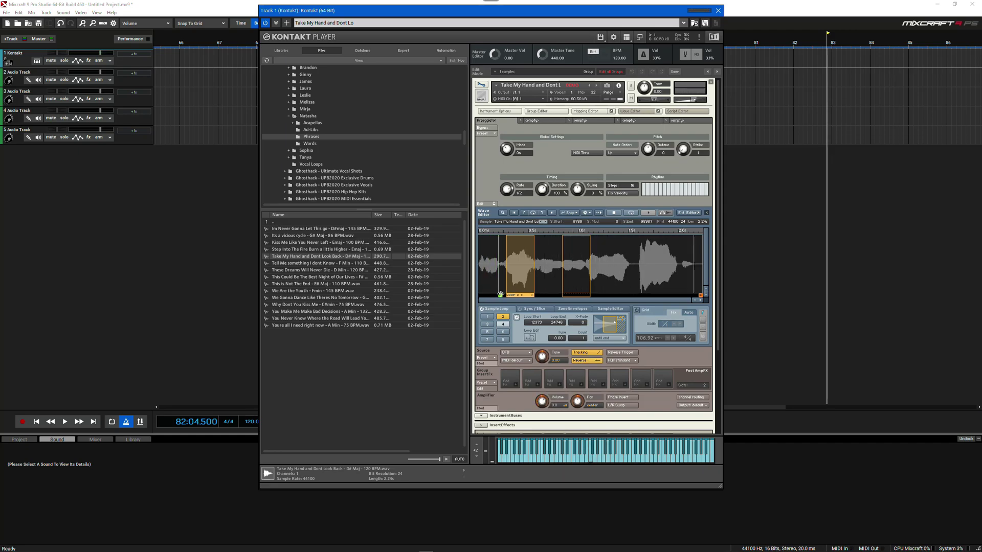
click(584, 361)
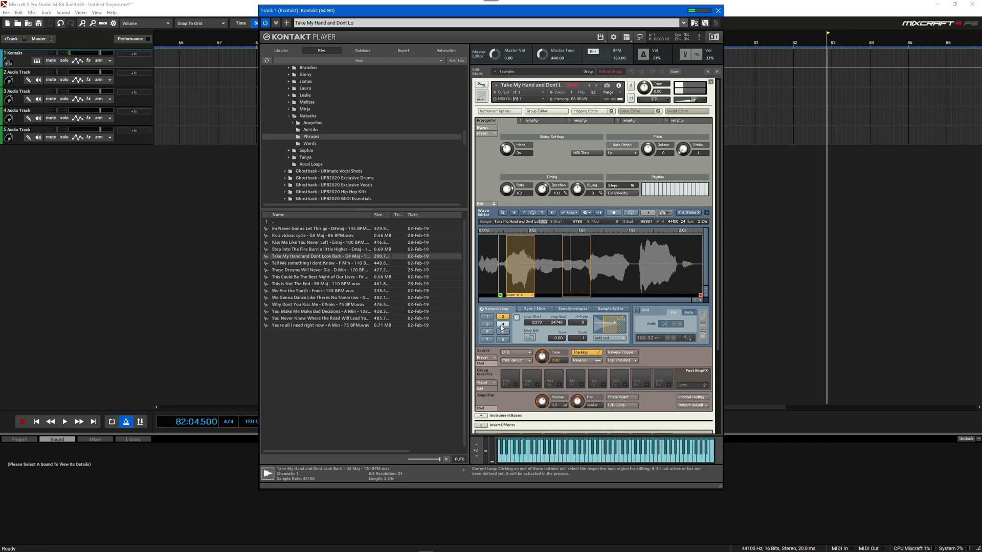
click(502, 324)
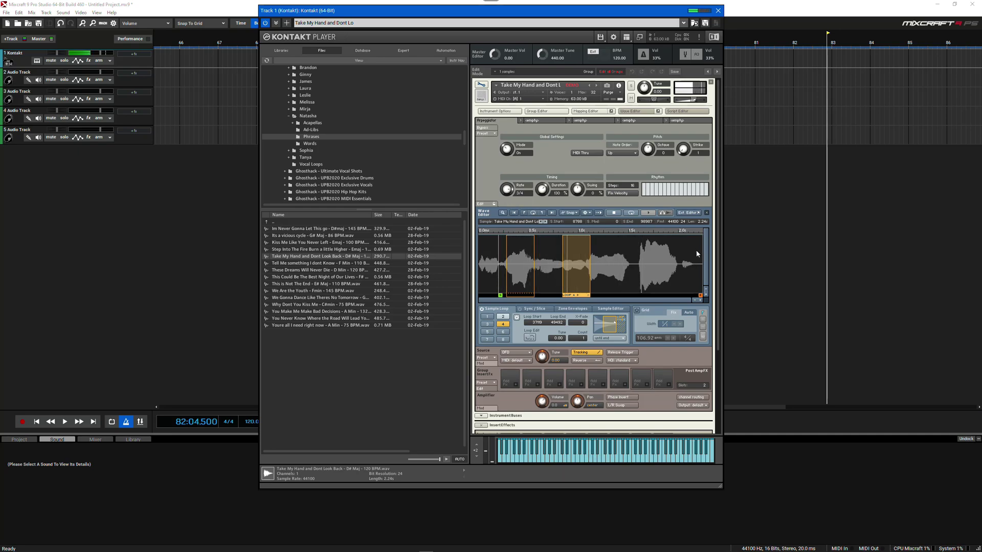
Load a Flanger into the first instrument insert slot and a Phaser into the second.
scroll(717, 284, down, 5)
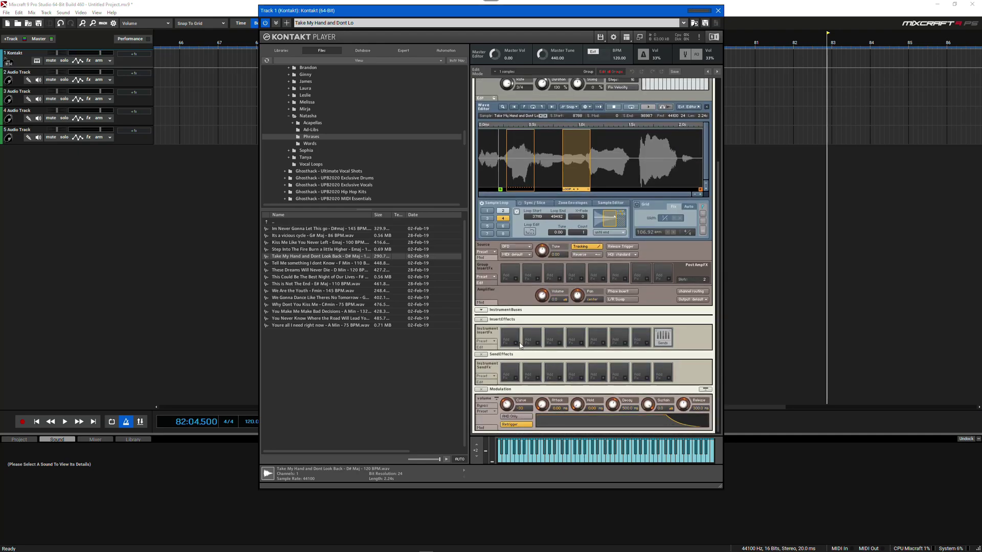
click(515, 345)
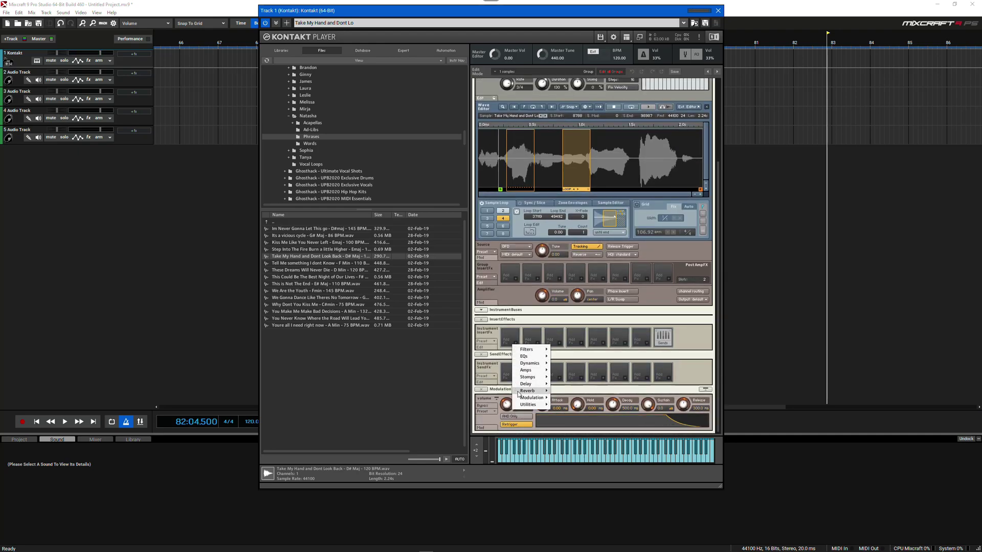
mouse_move(518, 392)
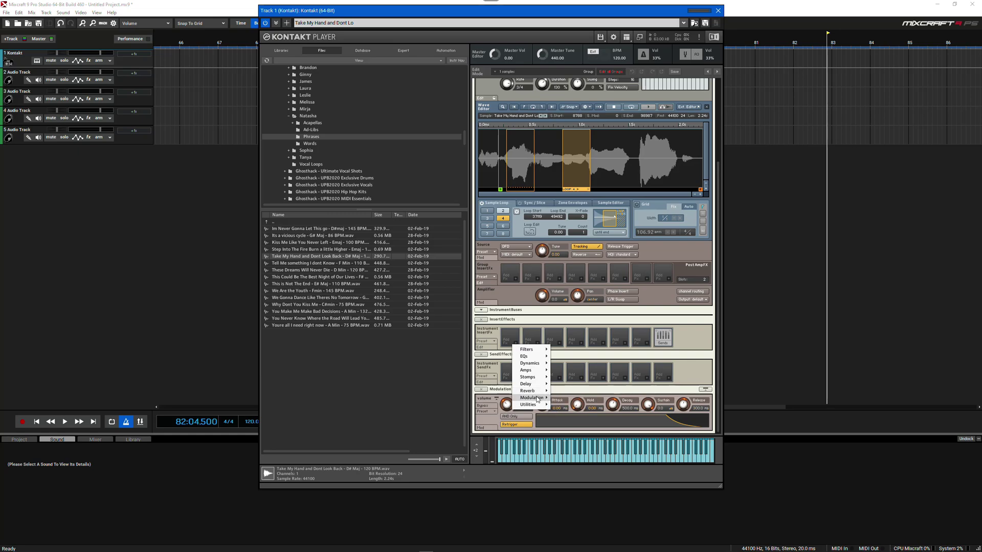
click(563, 412)
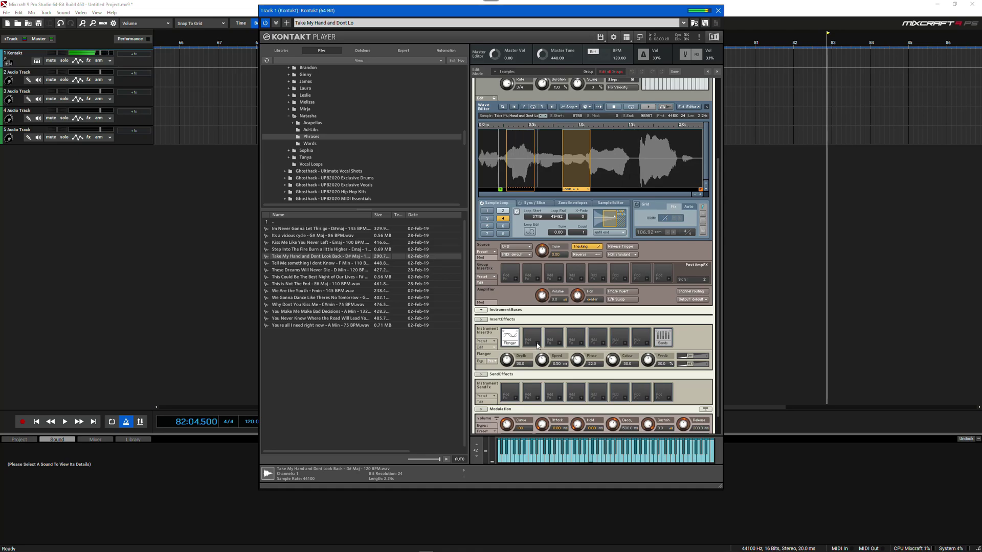
click(536, 347)
mouse_move(559, 397)
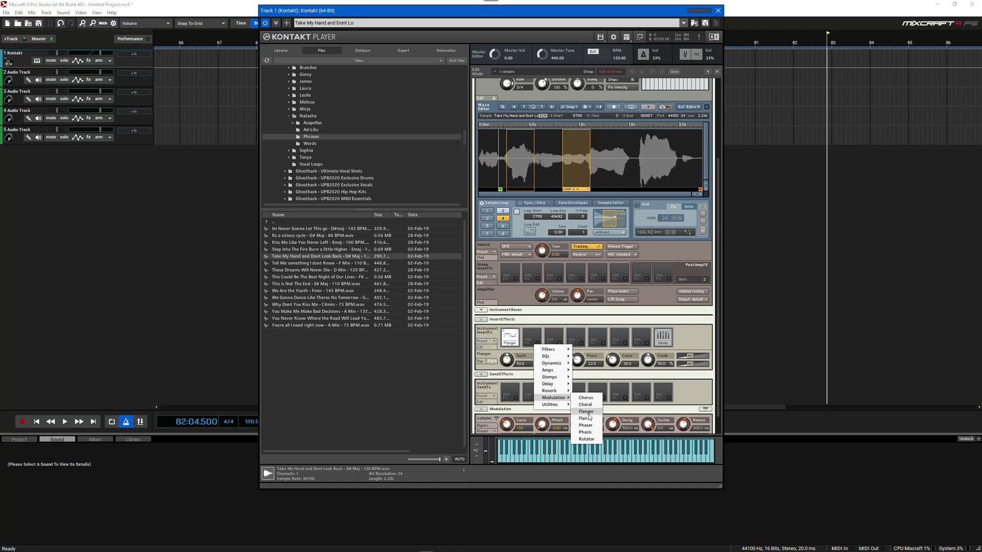
click(585, 426)
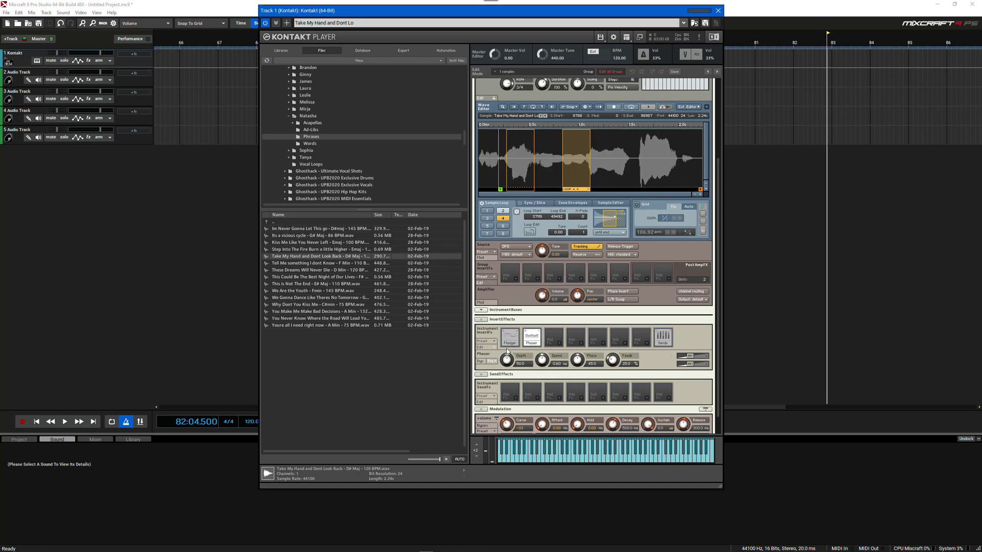
Load a Replika delay into the third instrument insert slot.
click(559, 347)
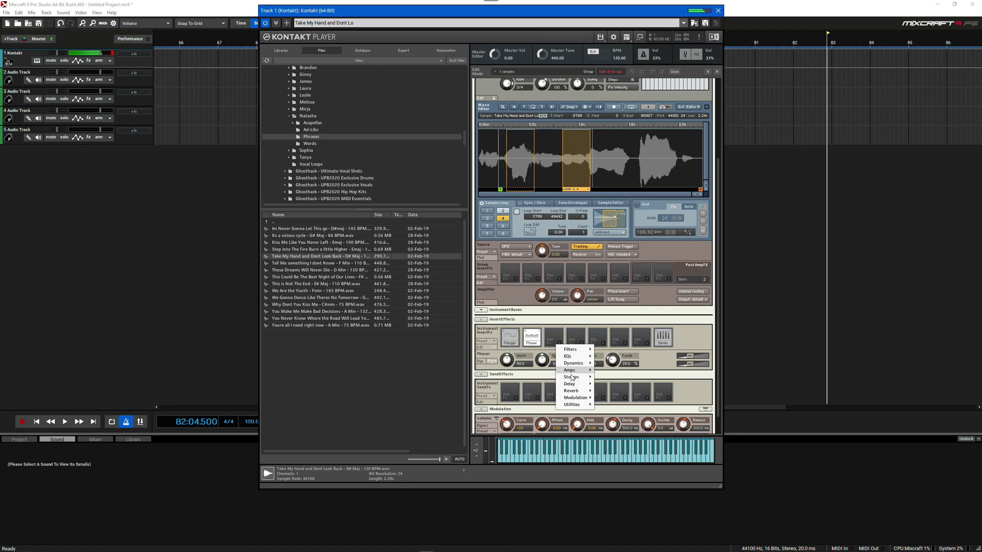
mouse_move(577, 392)
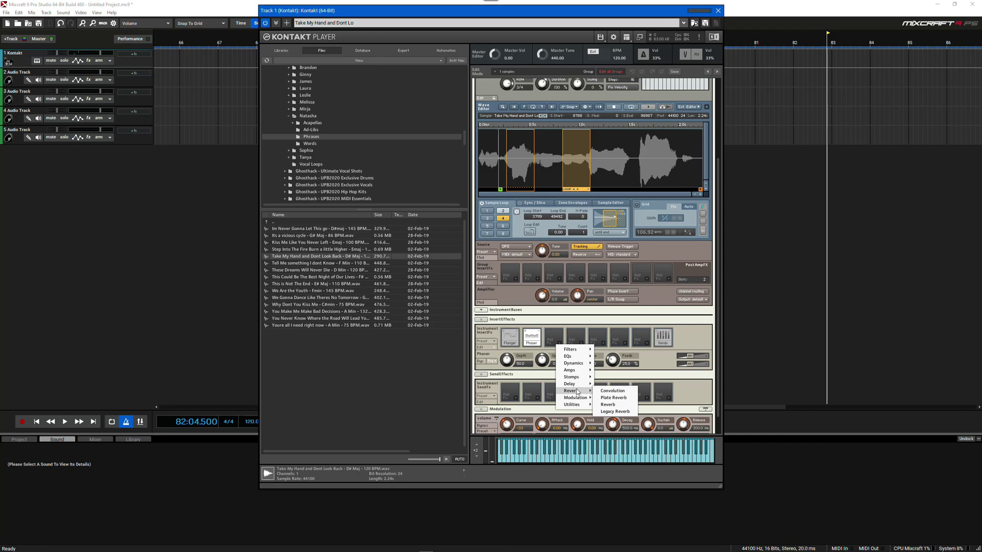
click(600, 385)
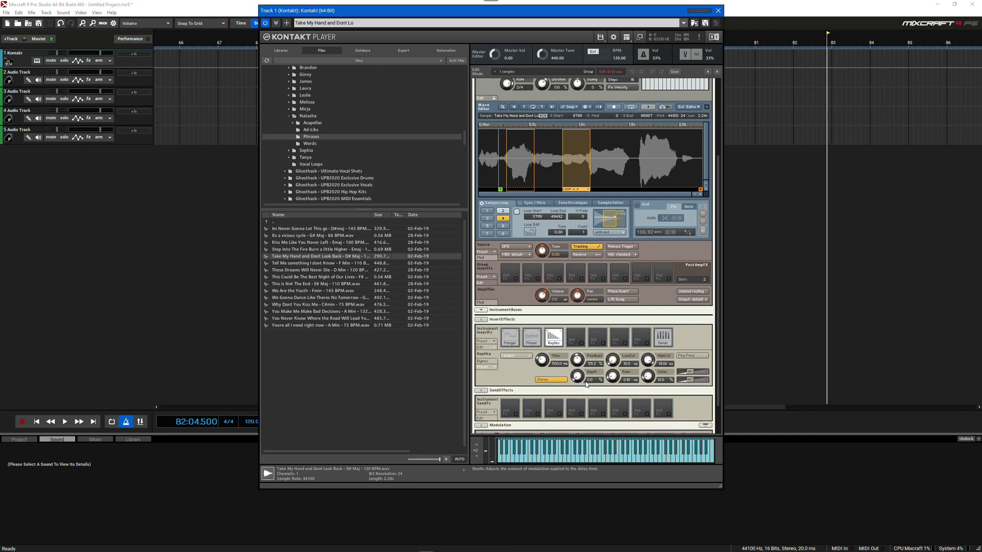